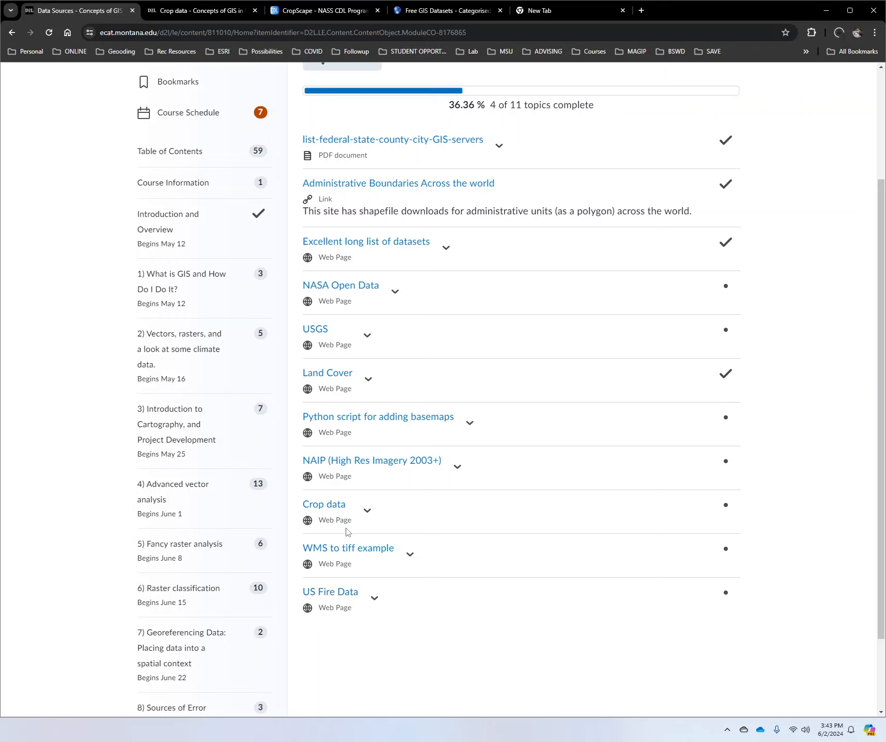
Step: Close the Crop data, CropScape and Free GIS Datasets pages after reviewing the Data Sources list
scroll(355, 520, up, 2)
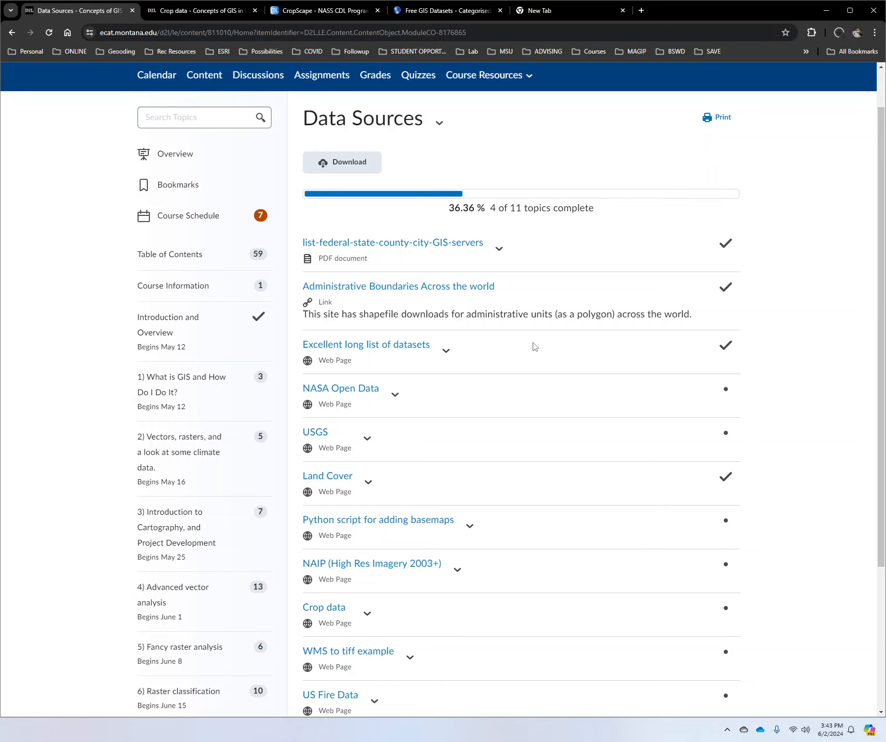
scroll(428, 605, down, 2)
scroll(435, 607, up, 3)
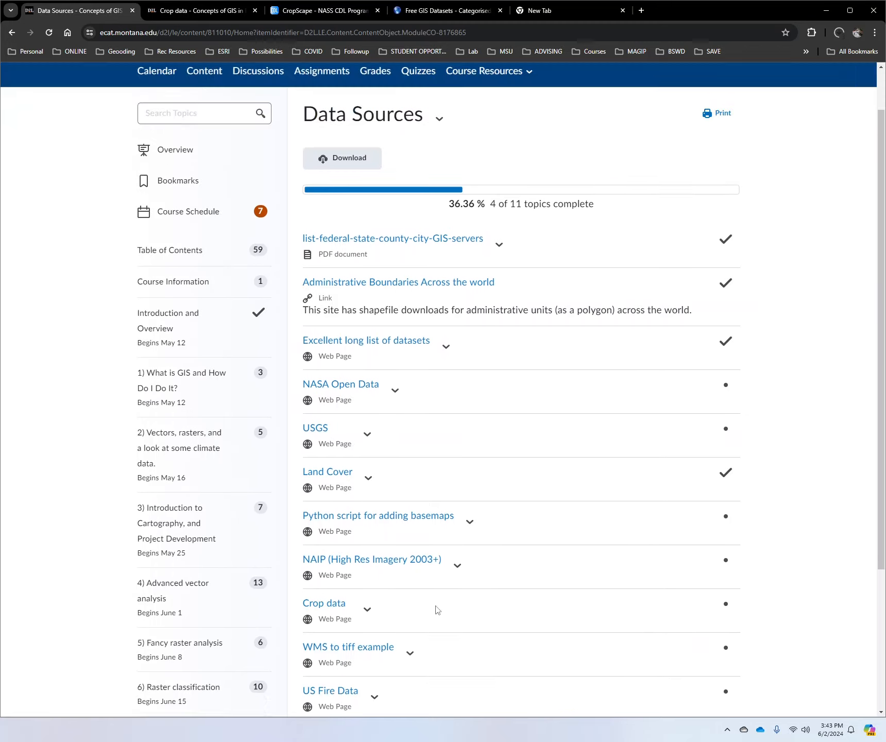
click(178, 11)
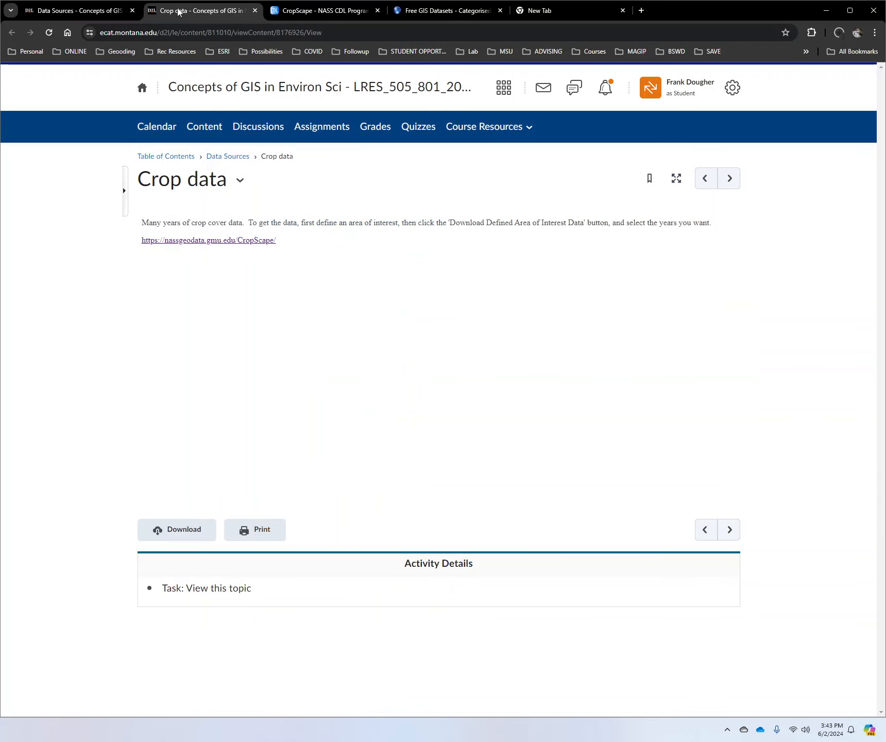
click(255, 14)
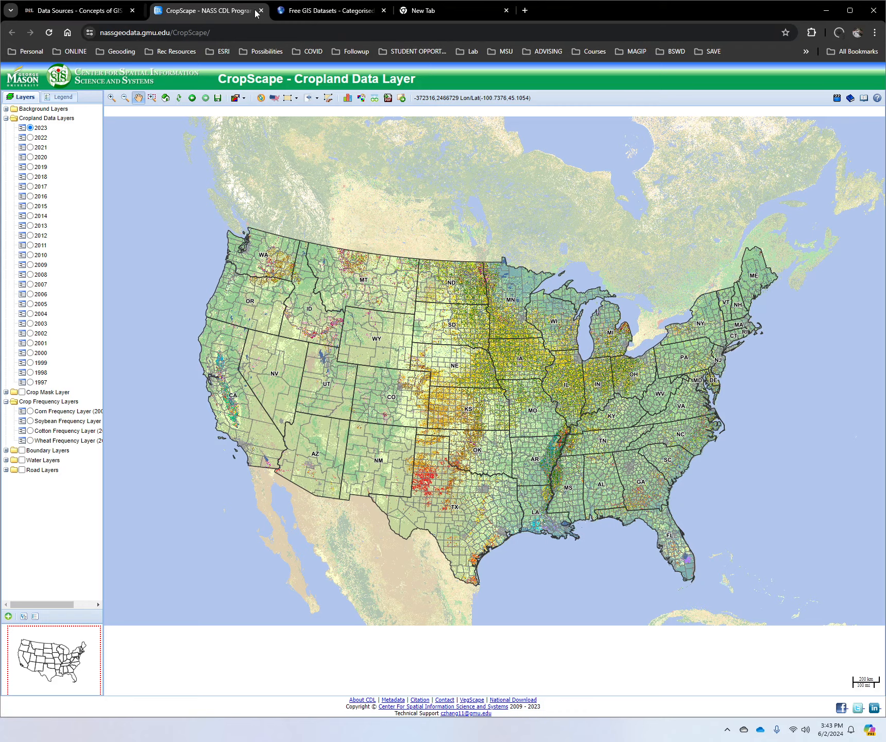
click(254, 13)
click(255, 14)
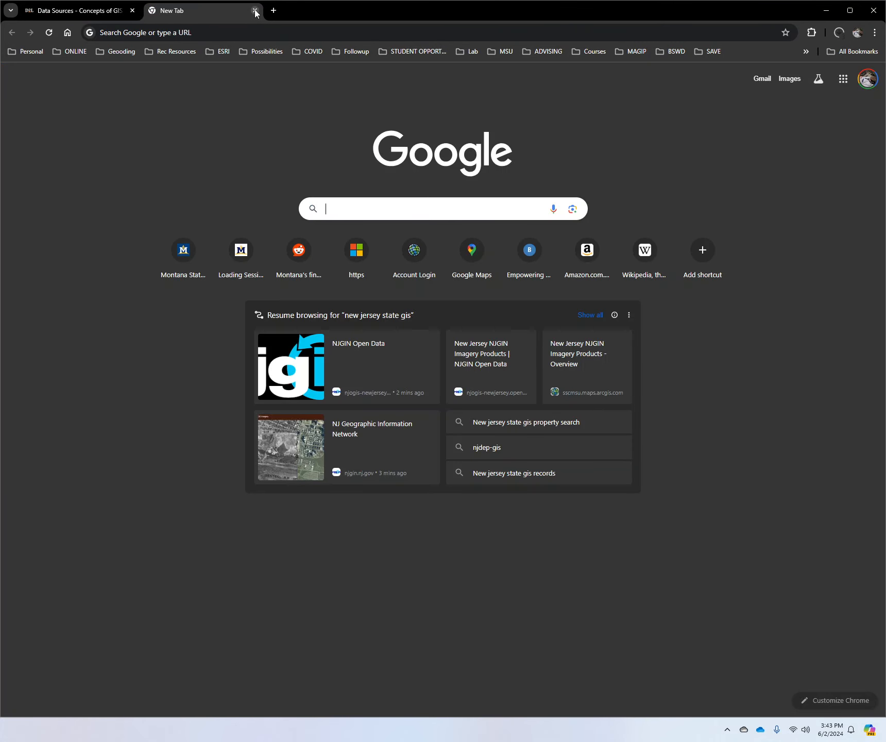
Step: Search the web for "earth explorer usgs" and open the USGS EarthExplorer site
click(359, 210)
text(ear)
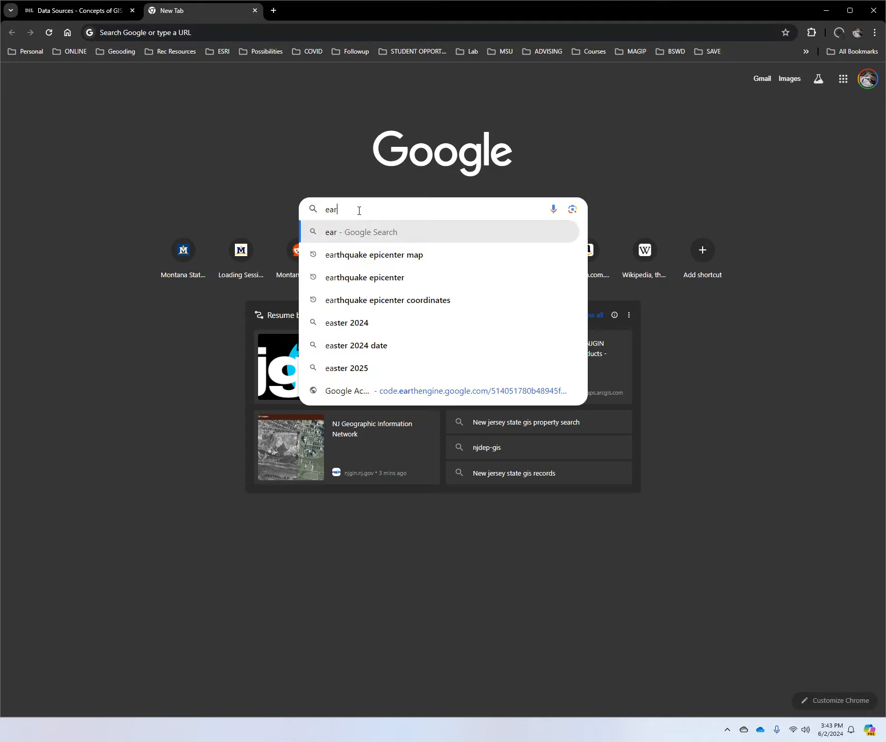
text(th ec)
key(BackSpace)
text(xplorer)
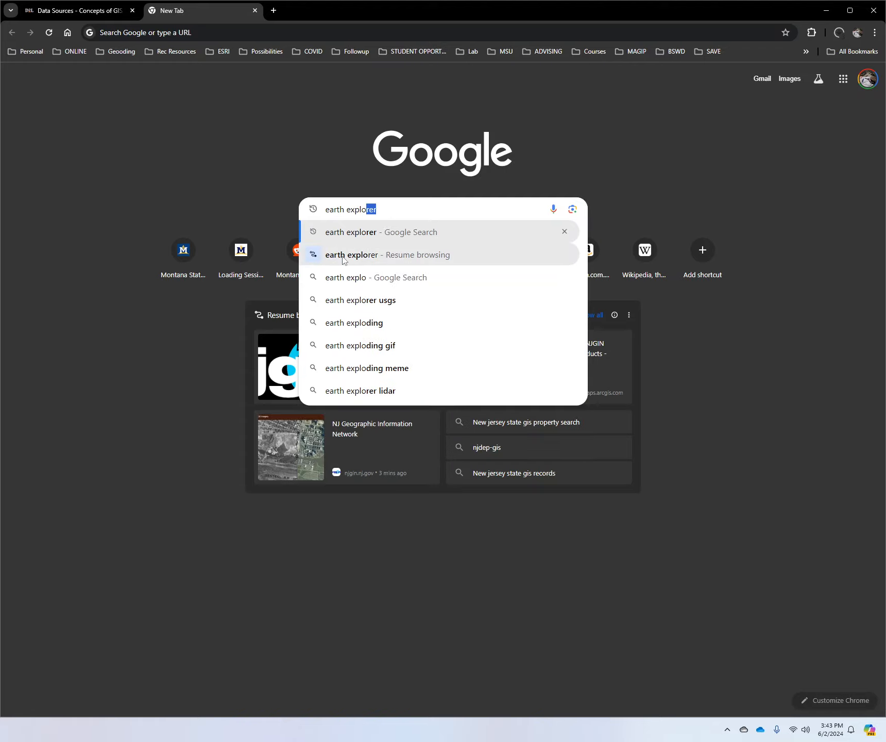
click(347, 299)
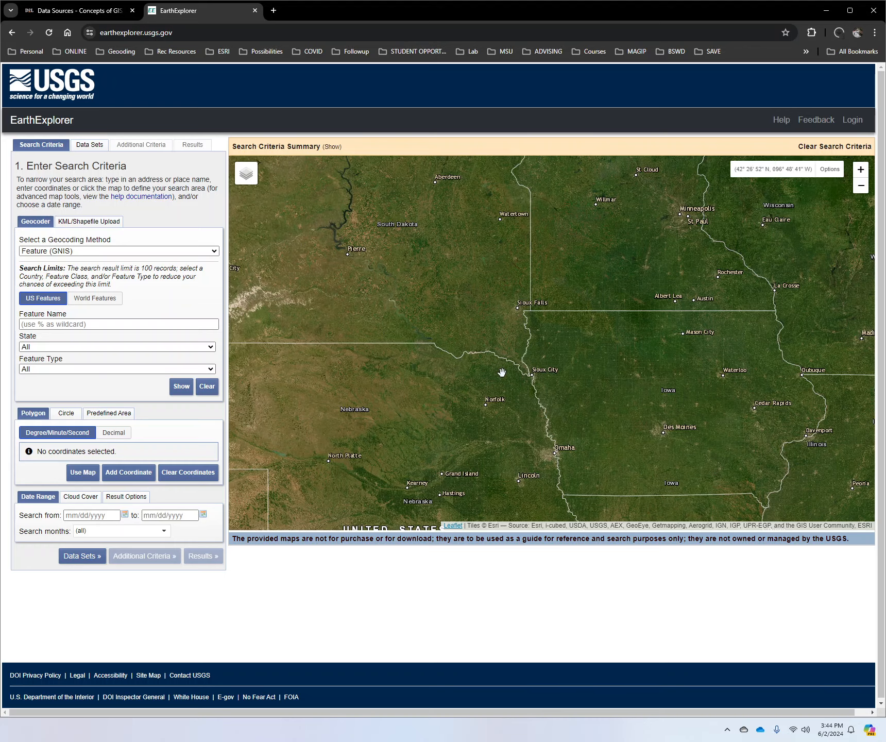
Step: Frame the map on the Missouri River reservoir along the Valley–Garfield county line in northeastern Montana
scroll(491, 337, down, 1)
drag(377, 237, 715, 340)
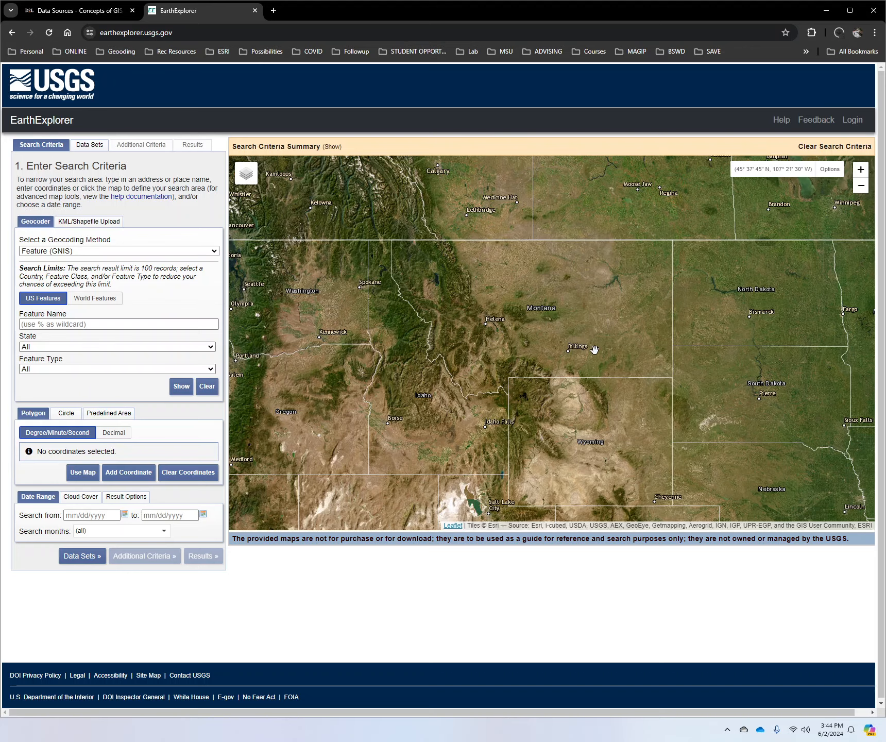
scroll(622, 276, up, 3)
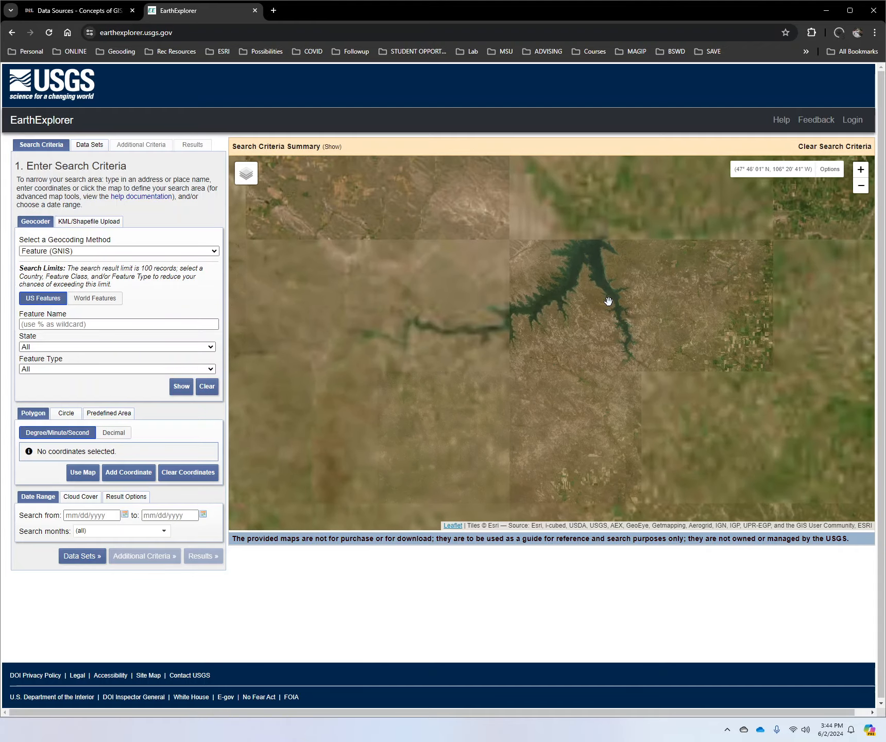
drag(579, 237, 571, 268)
scroll(569, 309, up, 1)
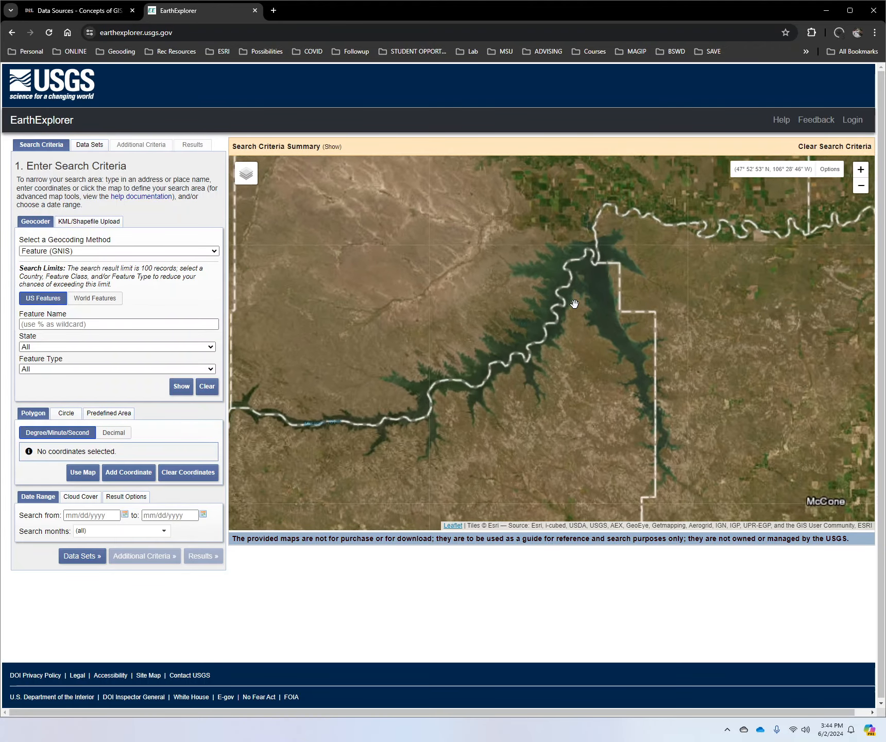
drag(498, 316, 598, 327)
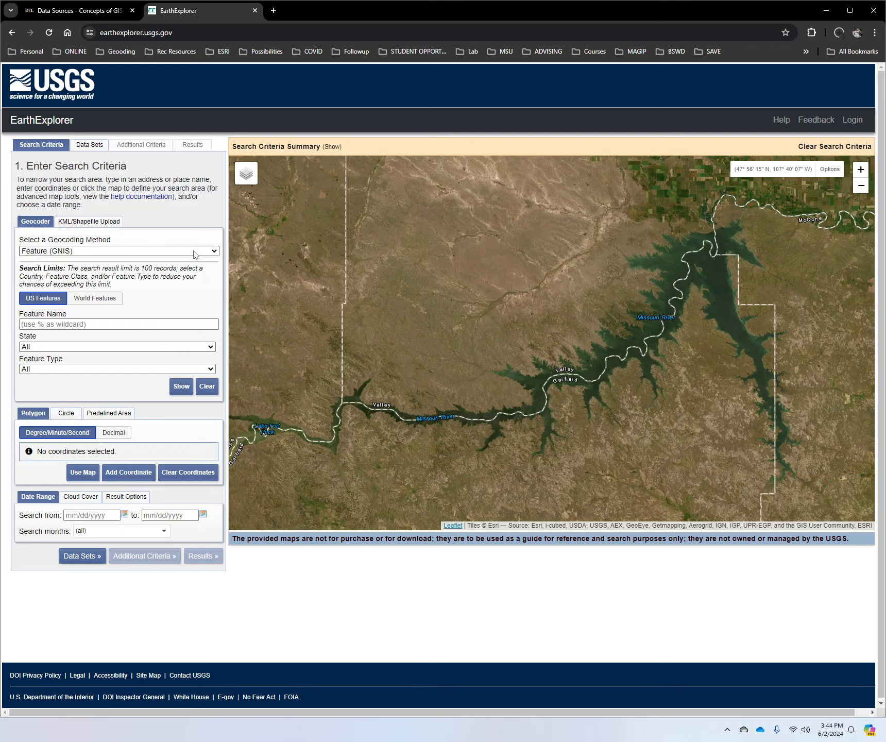
Step: Examine the geocoding methods and the Predefined Area, Circle and Polygon options for defining a search area
click(215, 252)
click(215, 251)
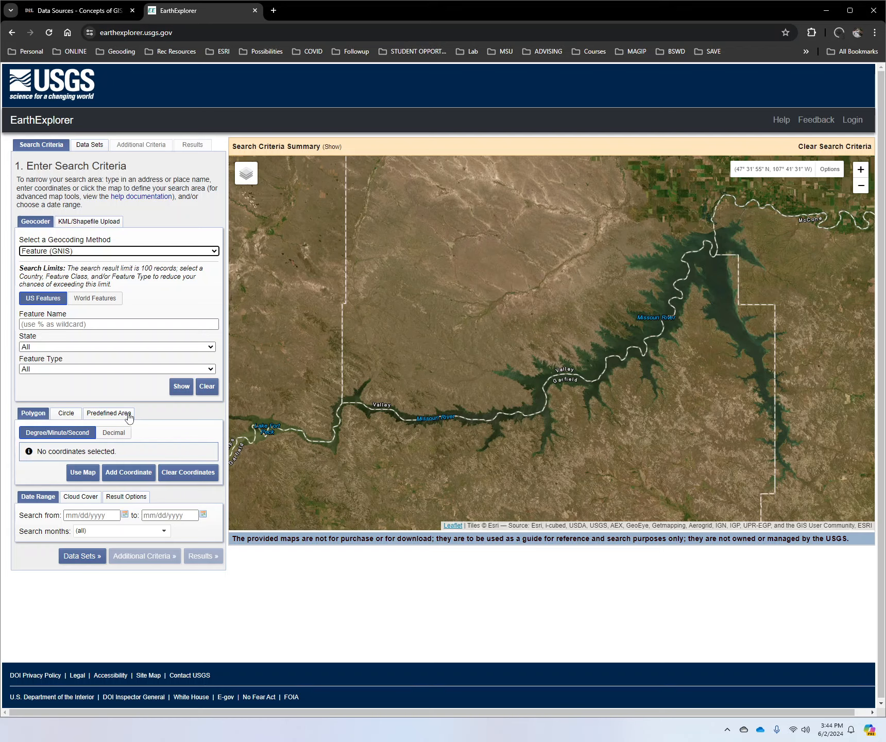
click(105, 415)
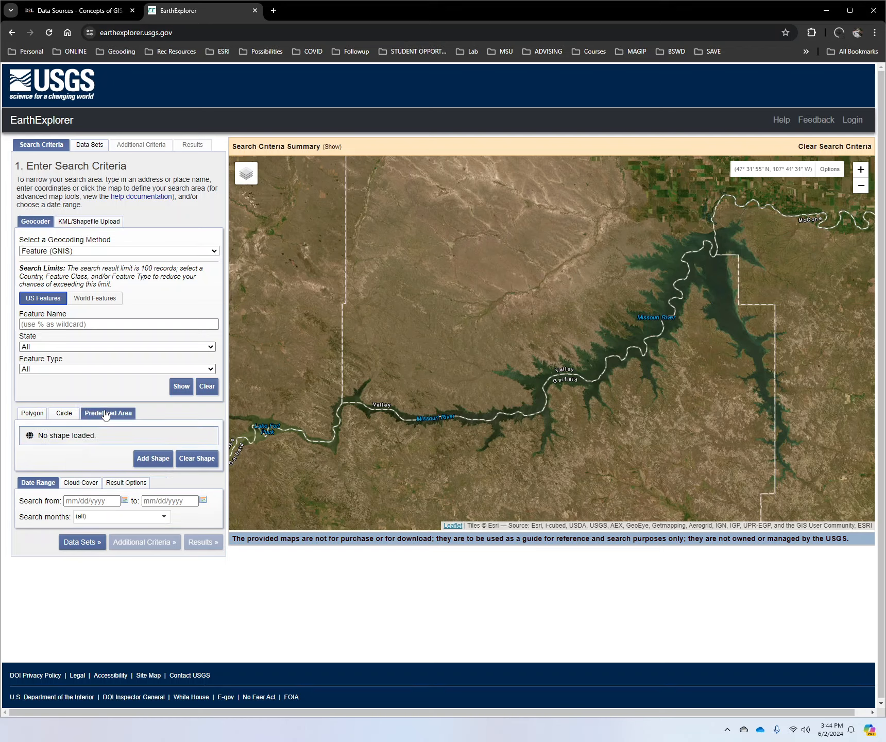
click(61, 418)
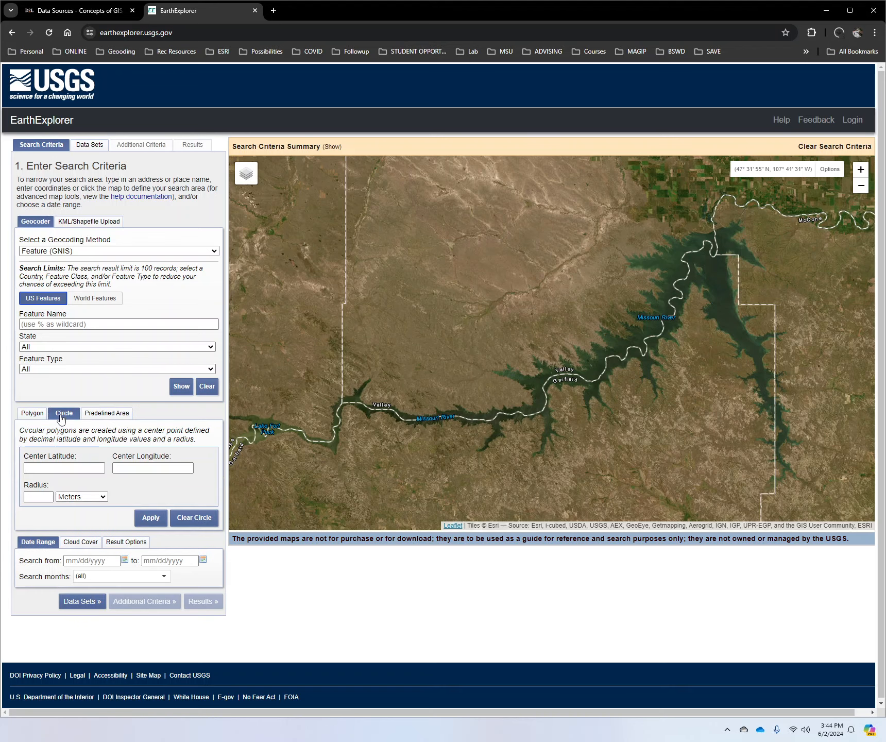
click(31, 415)
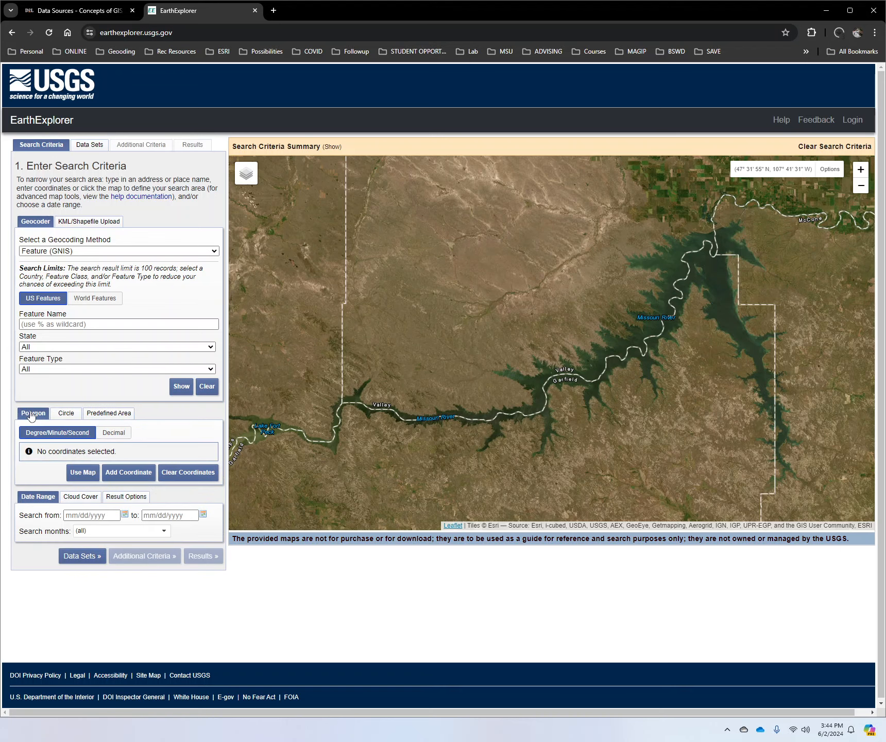
Step: Define a search polygon from the visible map extent around the reservoir and clear its coordinates
click(75, 477)
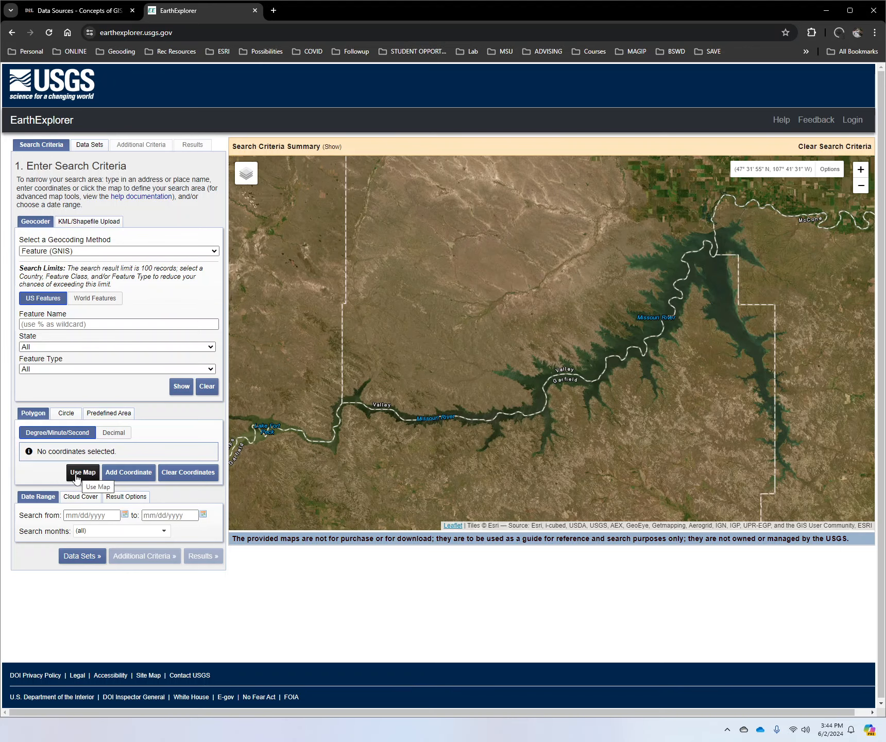
drag(402, 348, 434, 342)
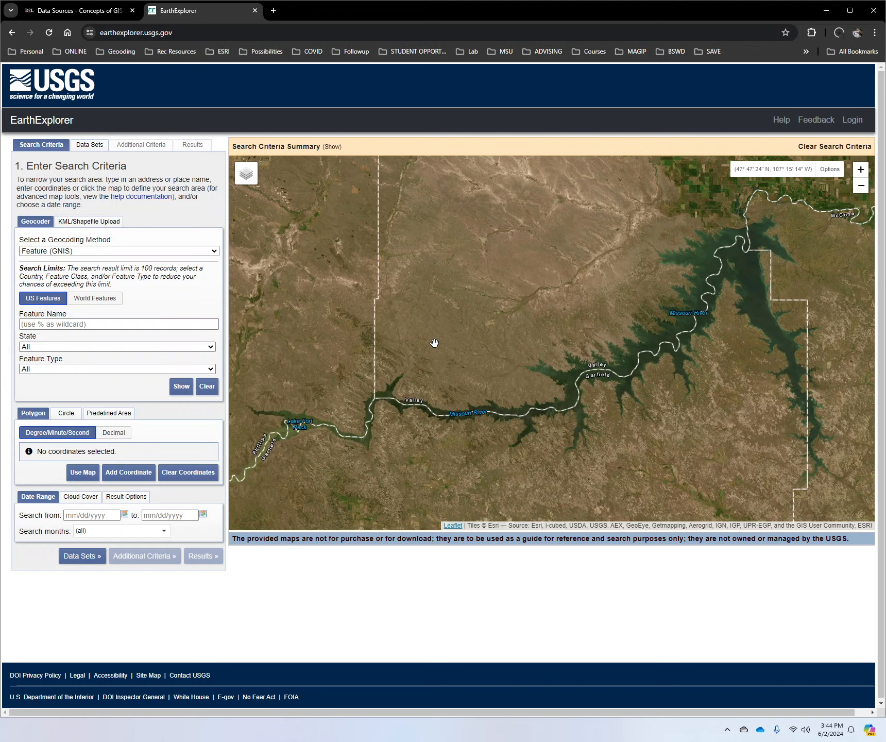
click(82, 472)
scroll(468, 407, down, 3)
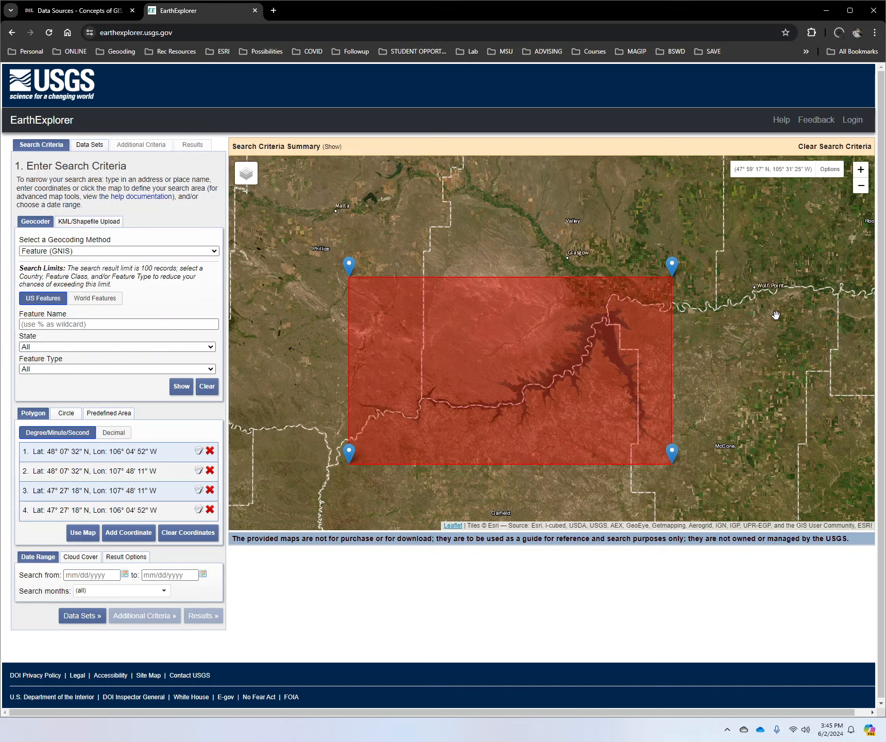
click(172, 535)
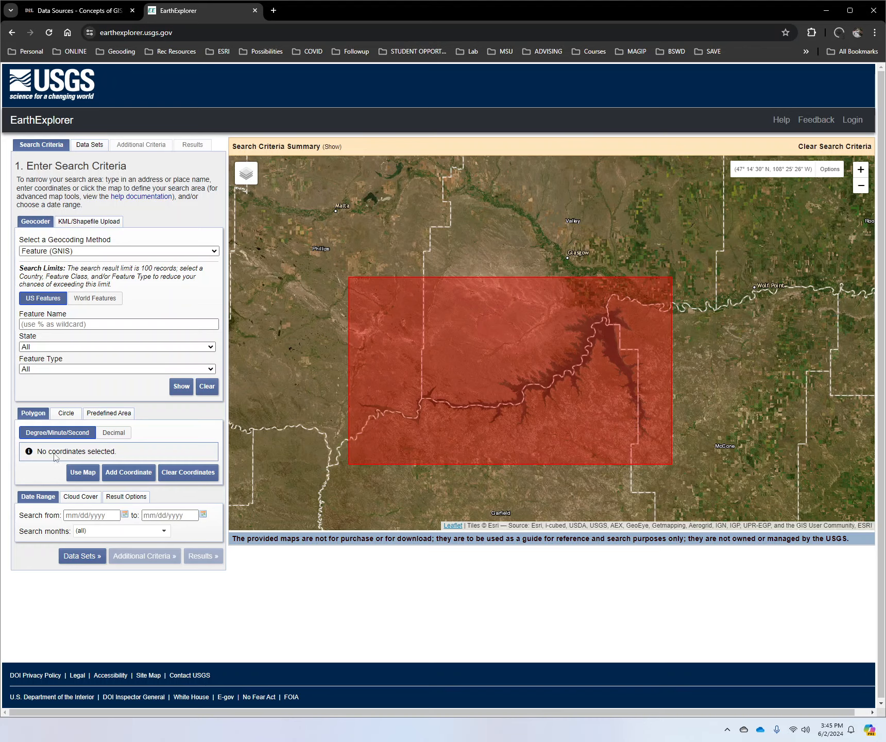
Step: View the form for manually adding a polygon coordinate by latitude and longitude, and cancel it
click(114, 473)
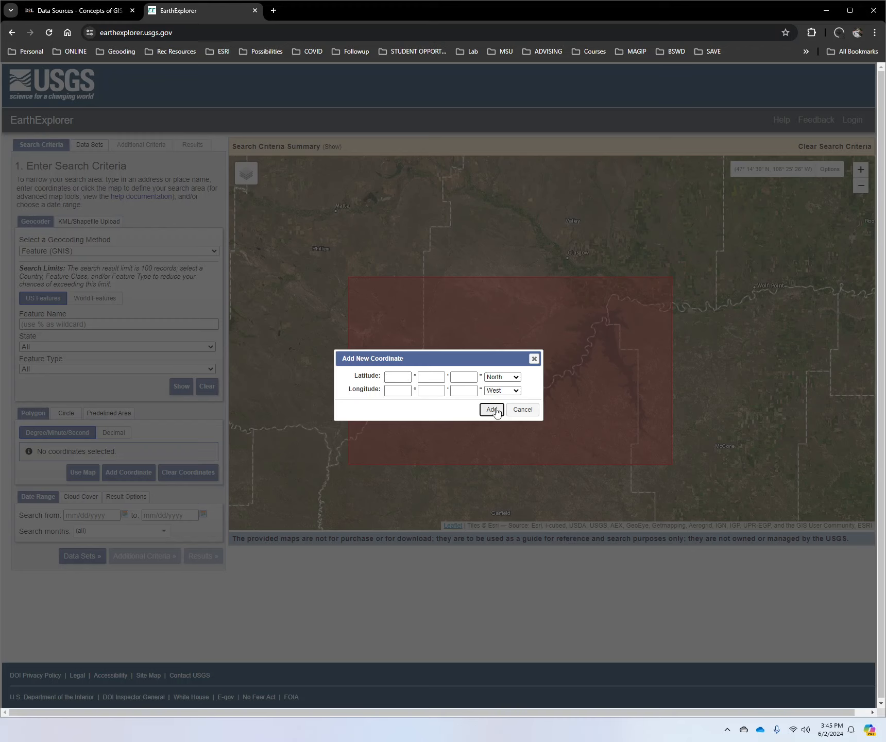
click(403, 377)
click(522, 410)
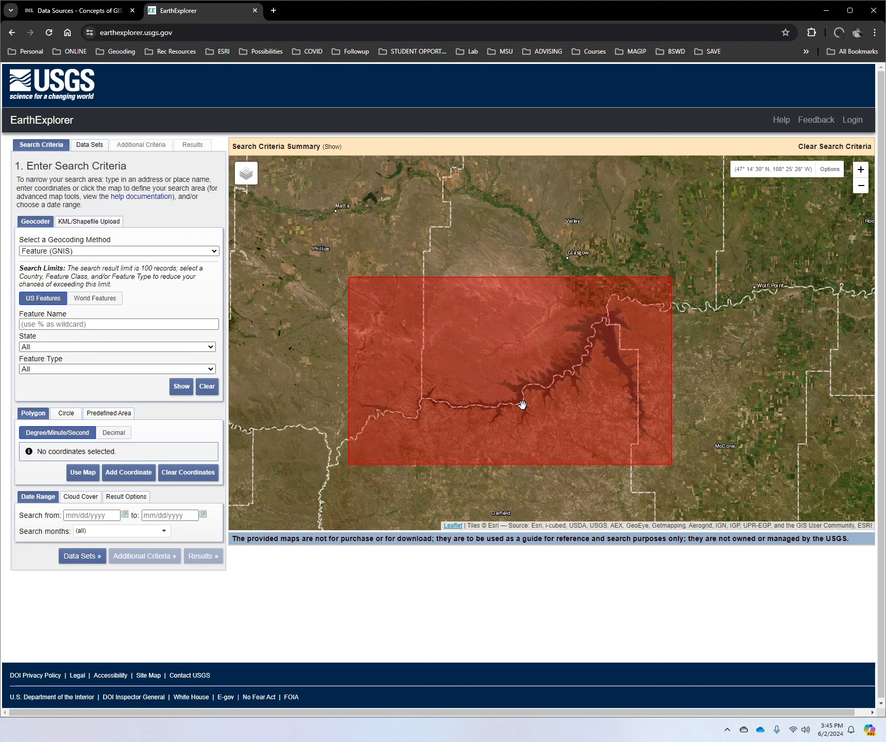
Step: Define the search polygon from the map extent around the reservoir, placing its southwest corner at about 47° 26' 01" N, 107° 51' 39" W
scroll(463, 399, up, 1)
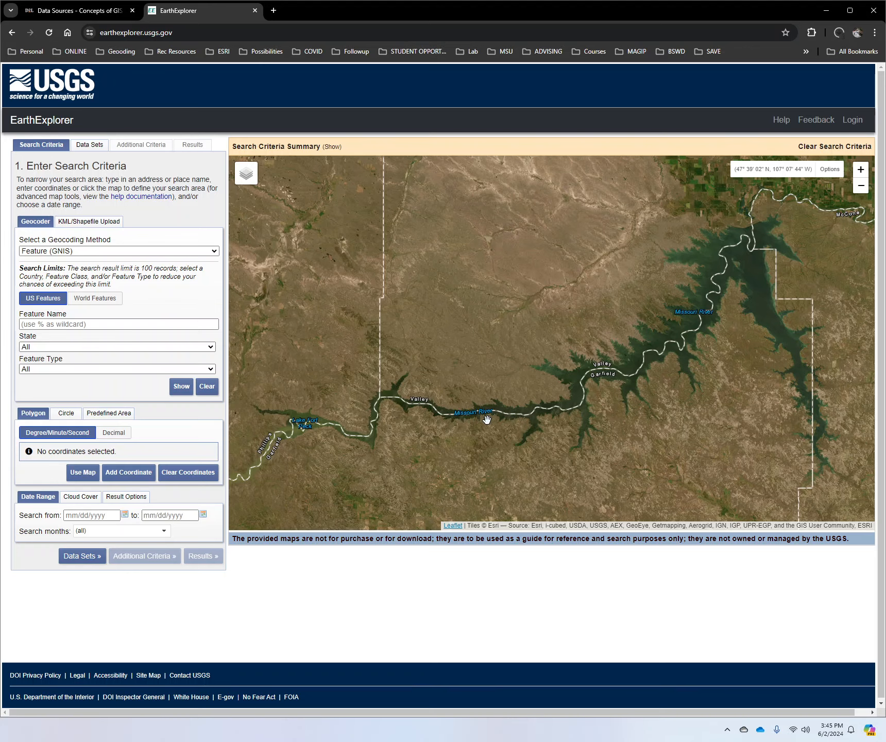
drag(485, 417, 501, 409)
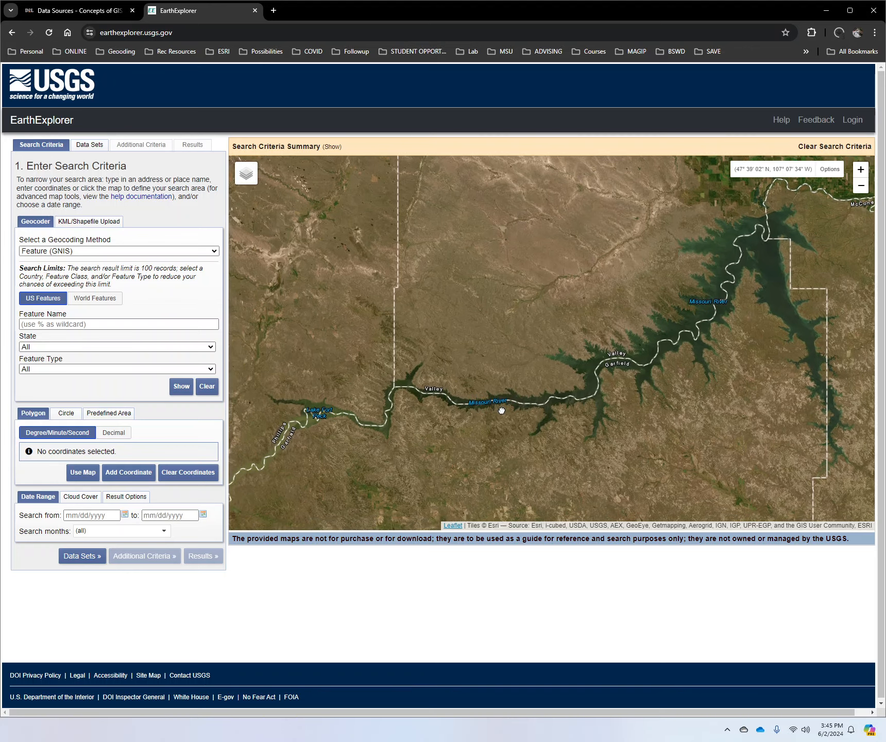
click(85, 473)
scroll(413, 420, down, 1)
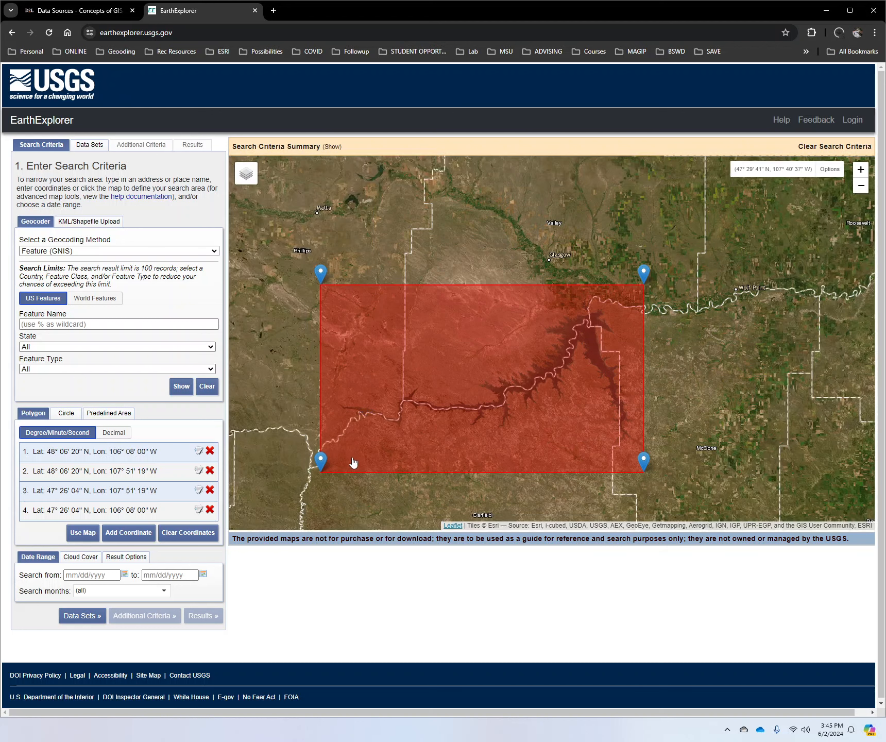
drag(320, 464, 338, 451)
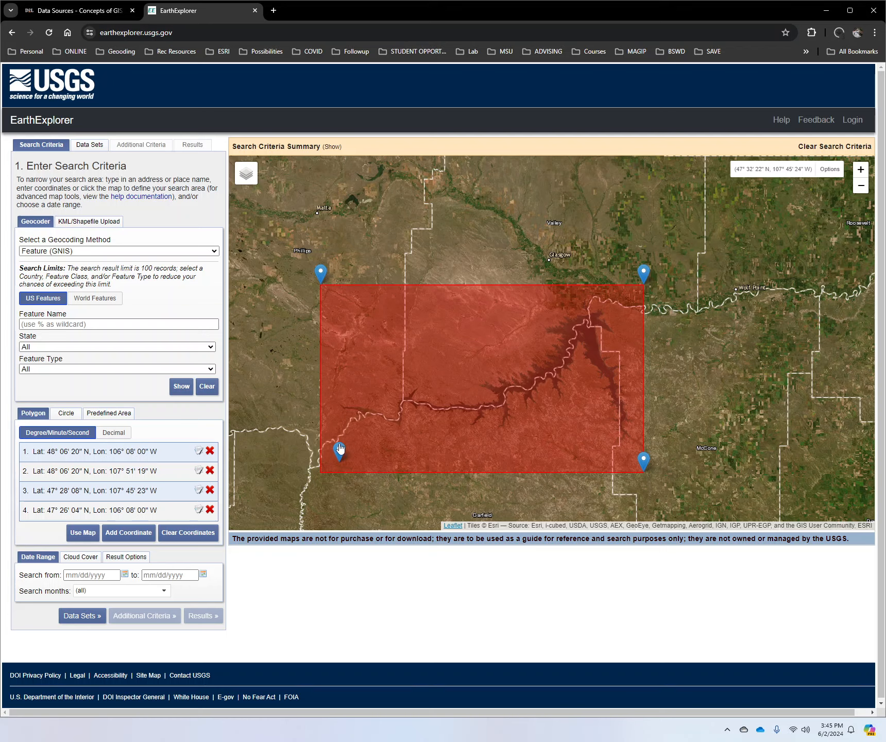
drag(339, 450, 319, 458)
Step: Set the search date range from 01/01/1950 to 12/31/1999
scroll(105, 314, down, 1)
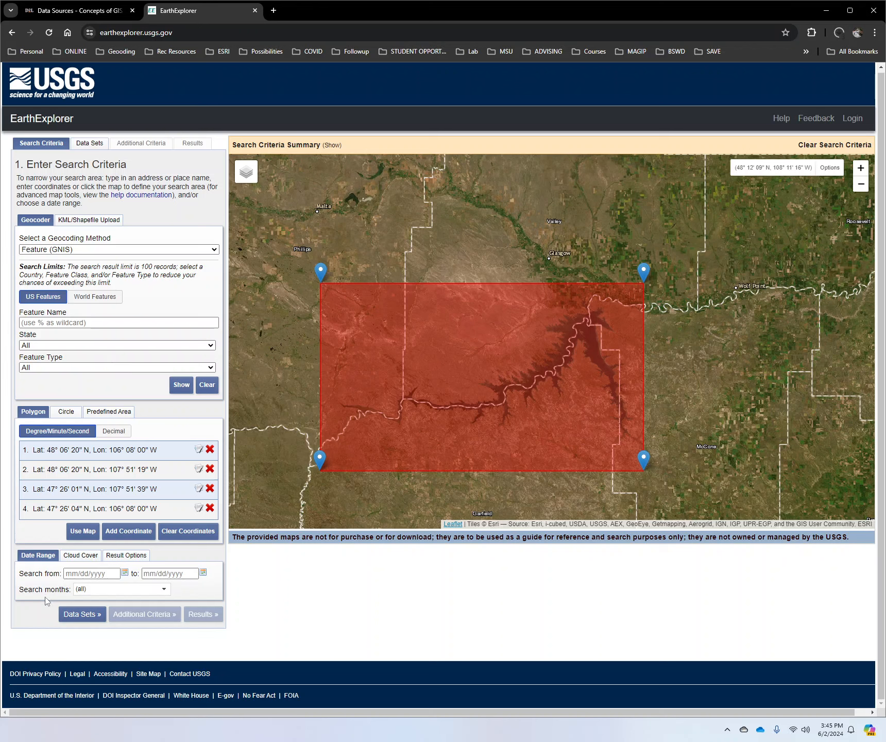
click(124, 574)
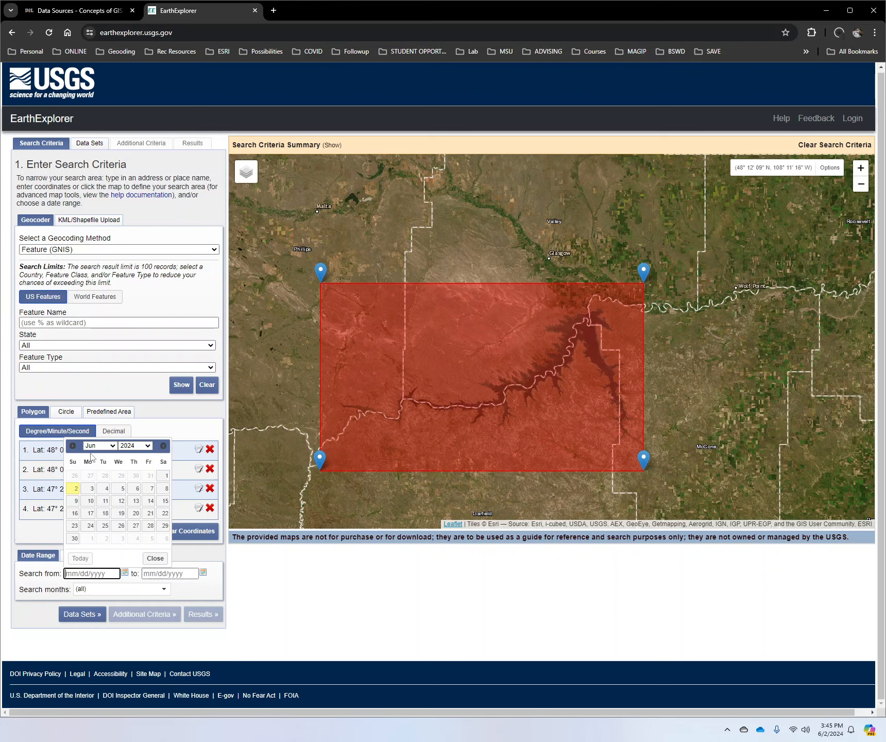
click(148, 446)
click(100, 446)
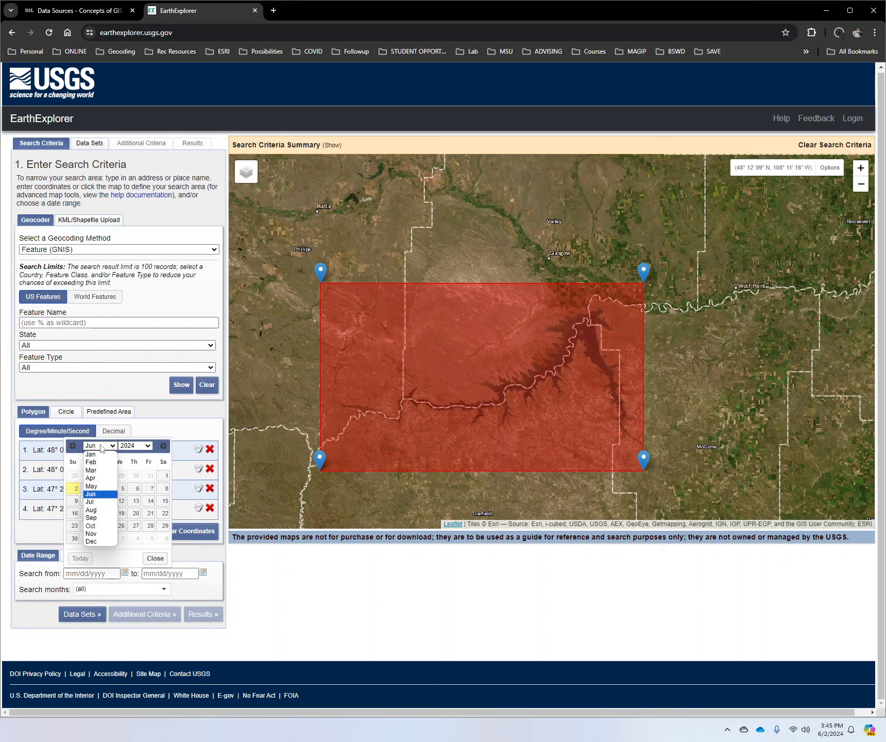
click(102, 455)
click(91, 474)
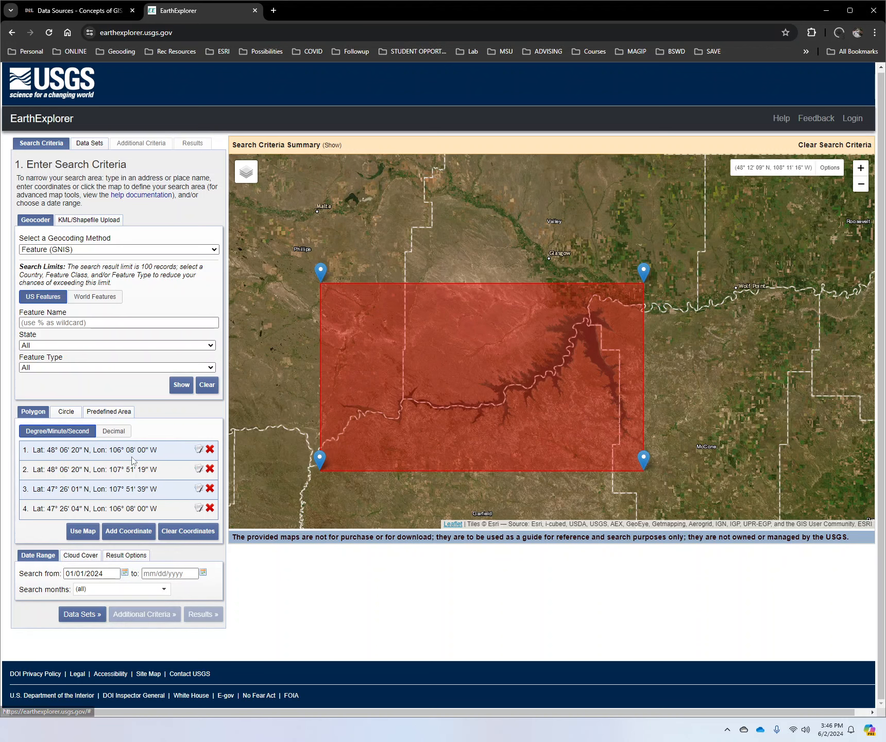
drag(84, 573, 104, 573)
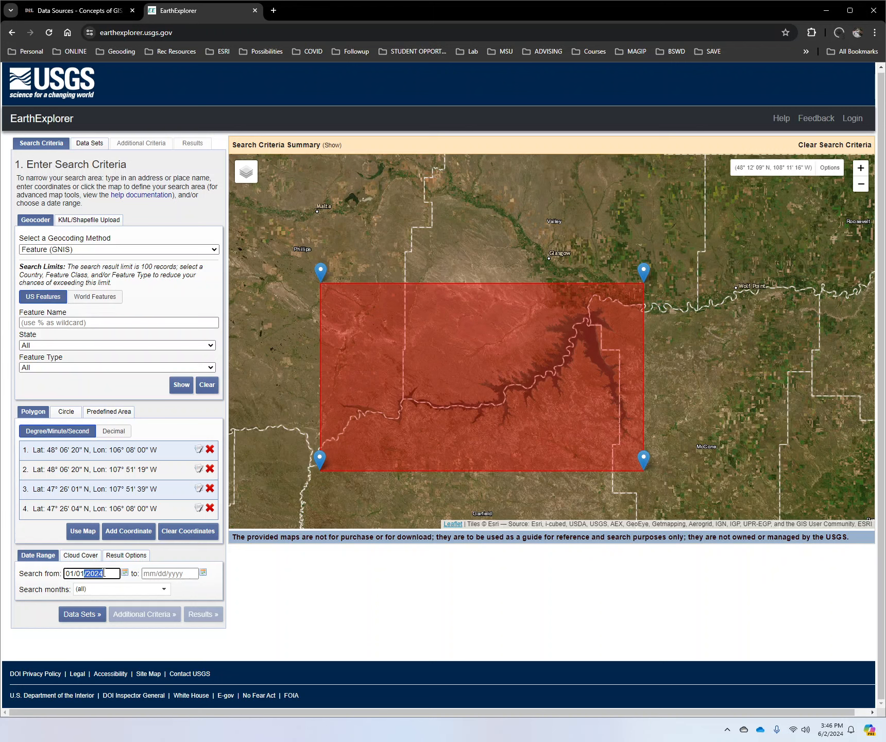
click(88, 573)
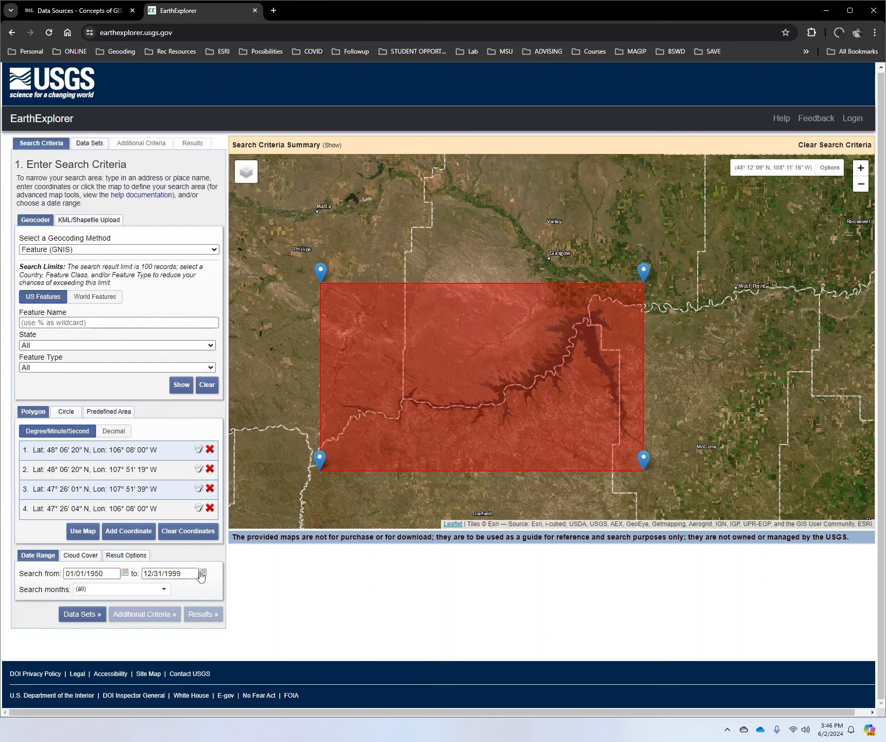
Step: Select the Aerial Photo Single Frames data set from the Aerial Imagery category
click(78, 614)
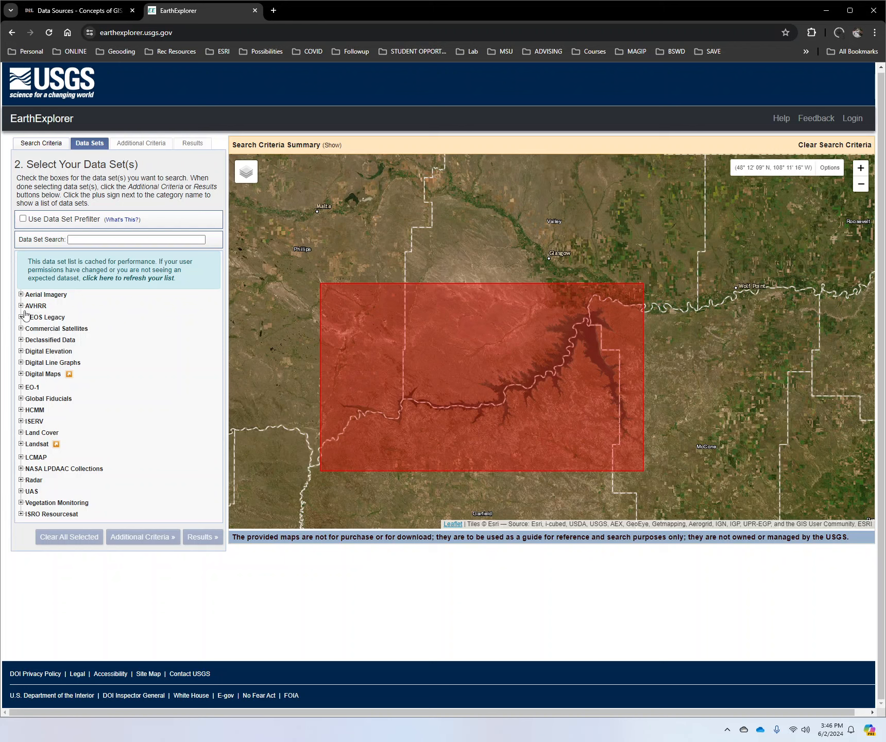
click(21, 295)
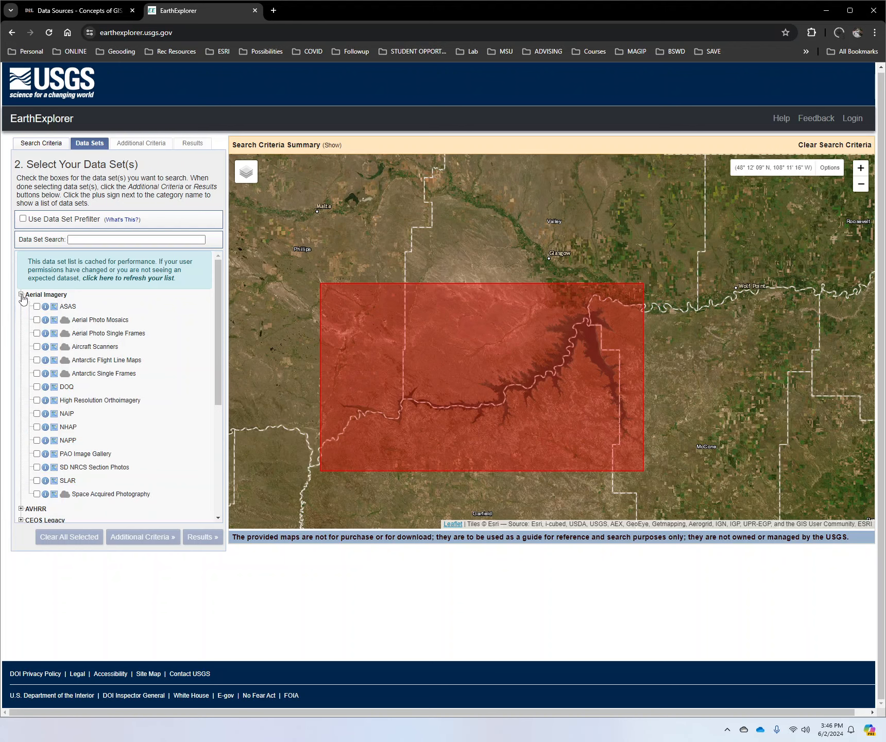
click(36, 334)
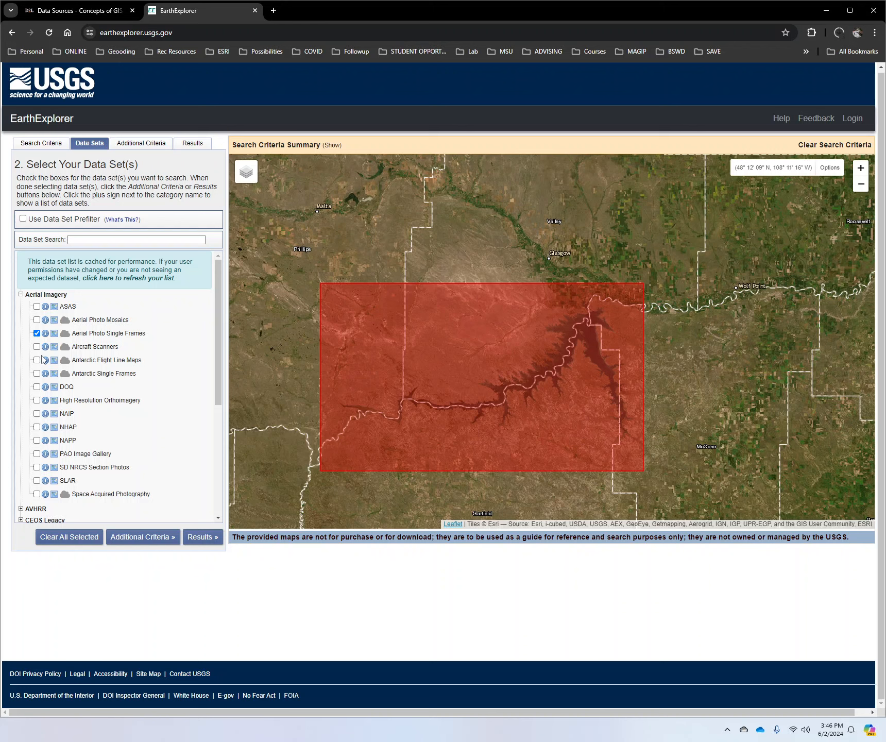
Step: Add the NAIP, NHAP and NAPP data sets from the Aerial Imagery category to the search
scroll(128, 391, down, 1)
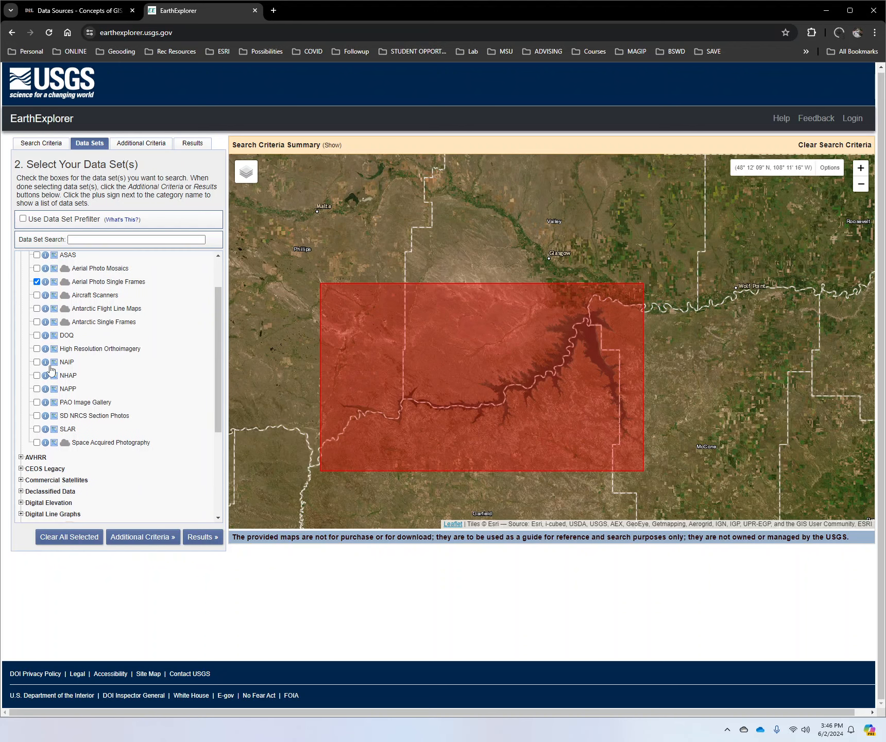
click(36, 375)
scroll(147, 415, up, 2)
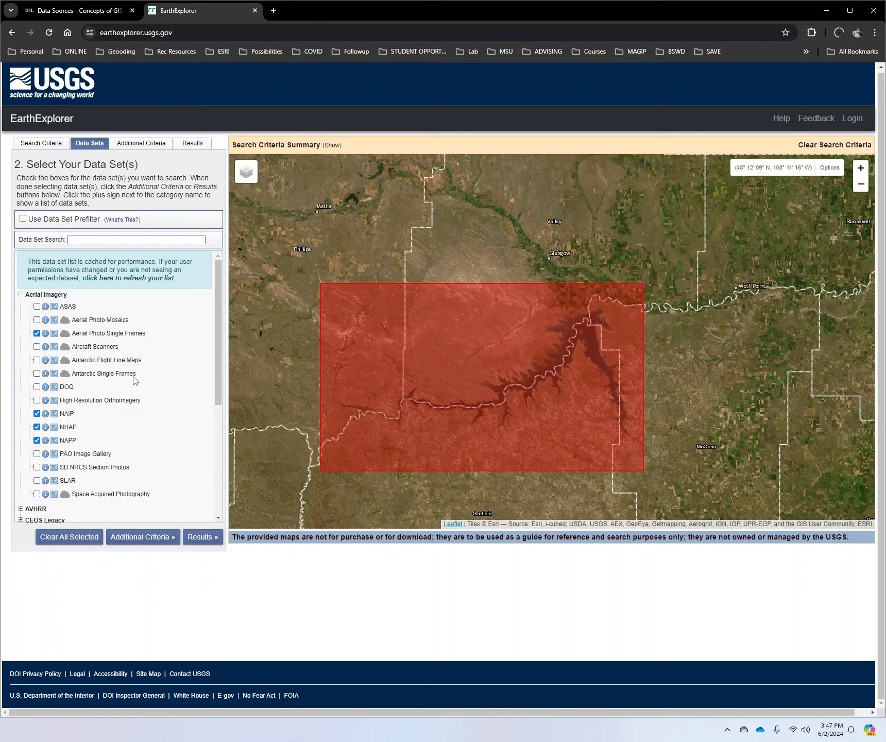
scroll(160, 515, down, 3)
scroll(193, 425, down, 1)
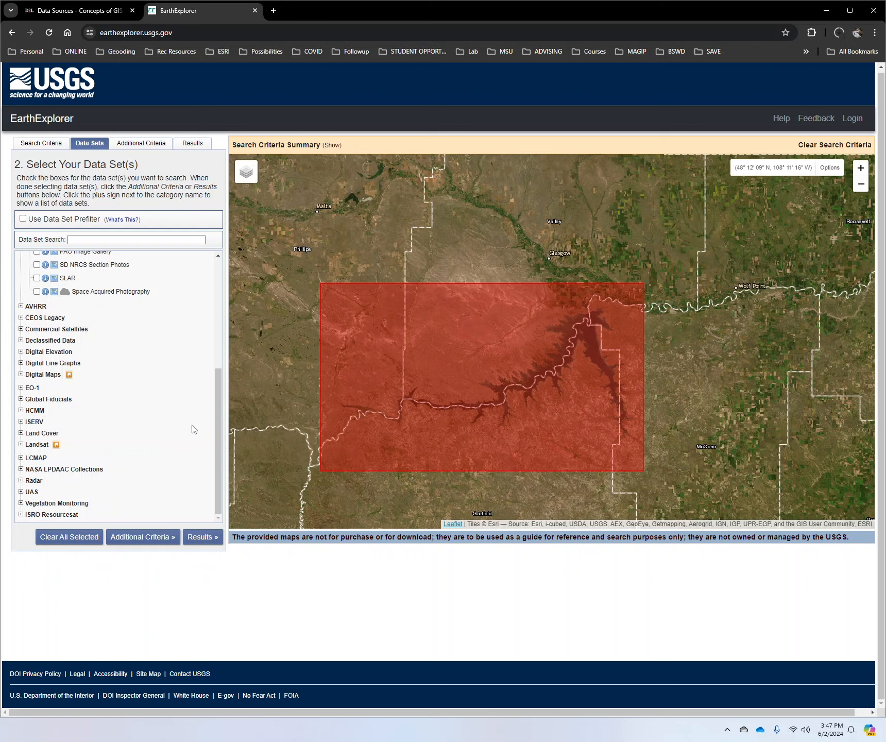
scroll(193, 428, up, 4)
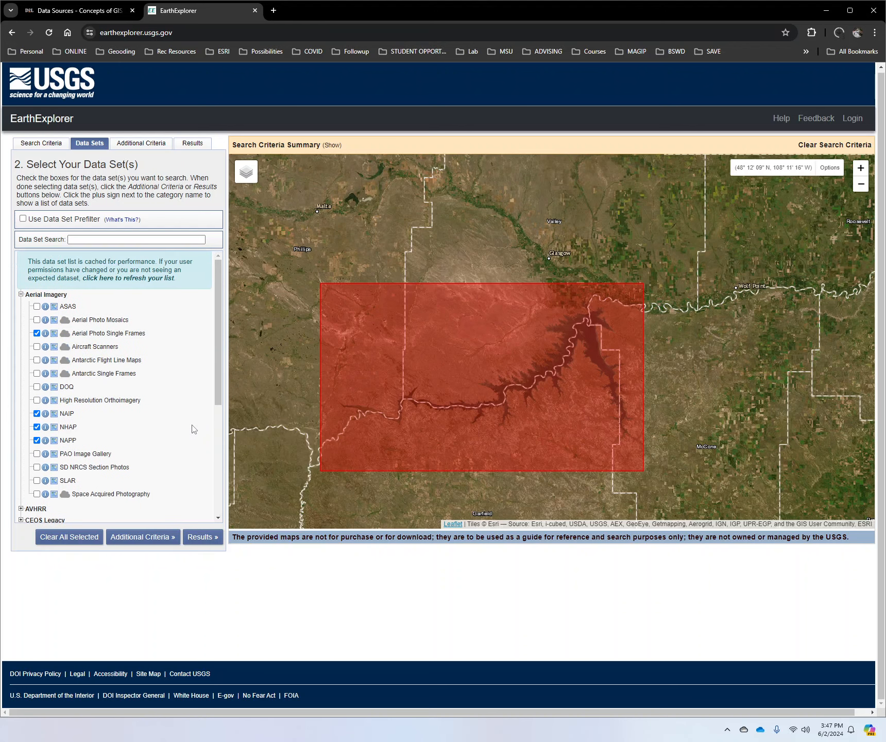
Step: Run the search and browse the second page of the Aerial Photo Single Frames results
click(199, 536)
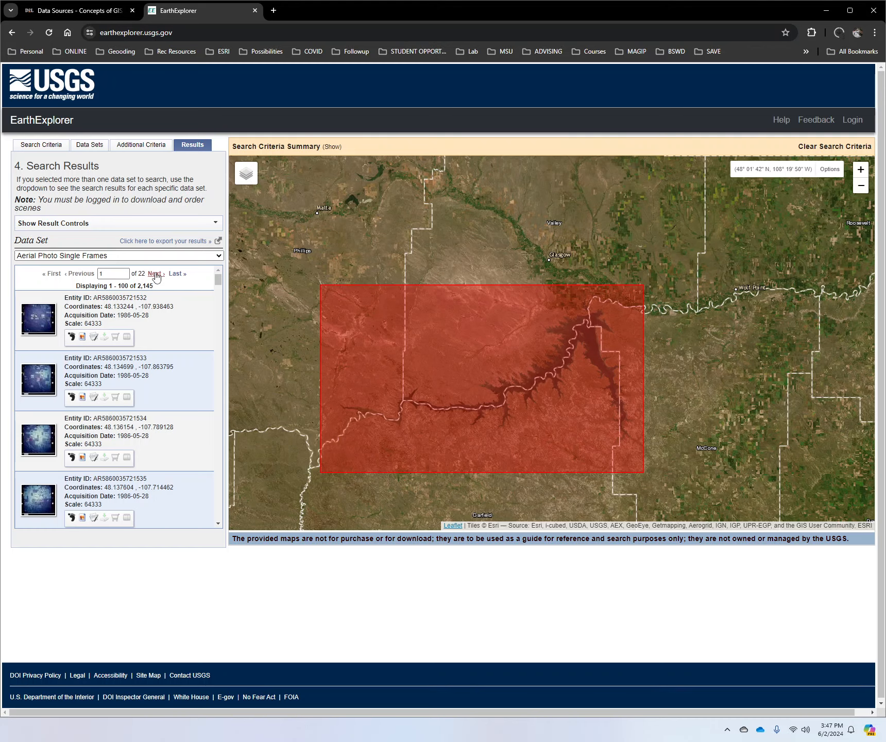
click(154, 274)
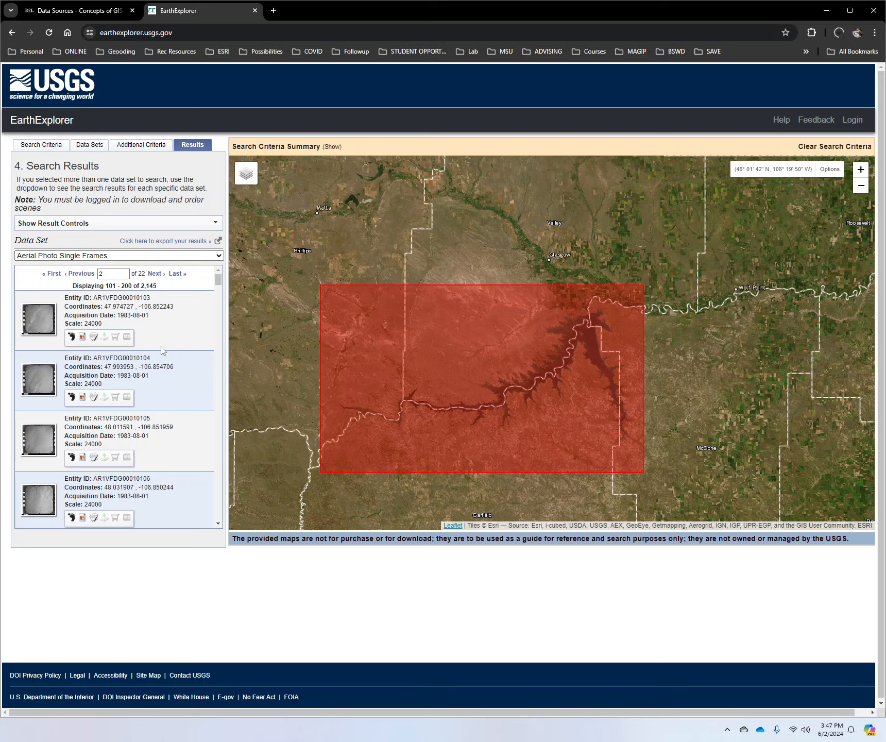
scroll(162, 350, down, 6)
scroll(163, 350, up, 6)
scroll(165, 398, down, 7)
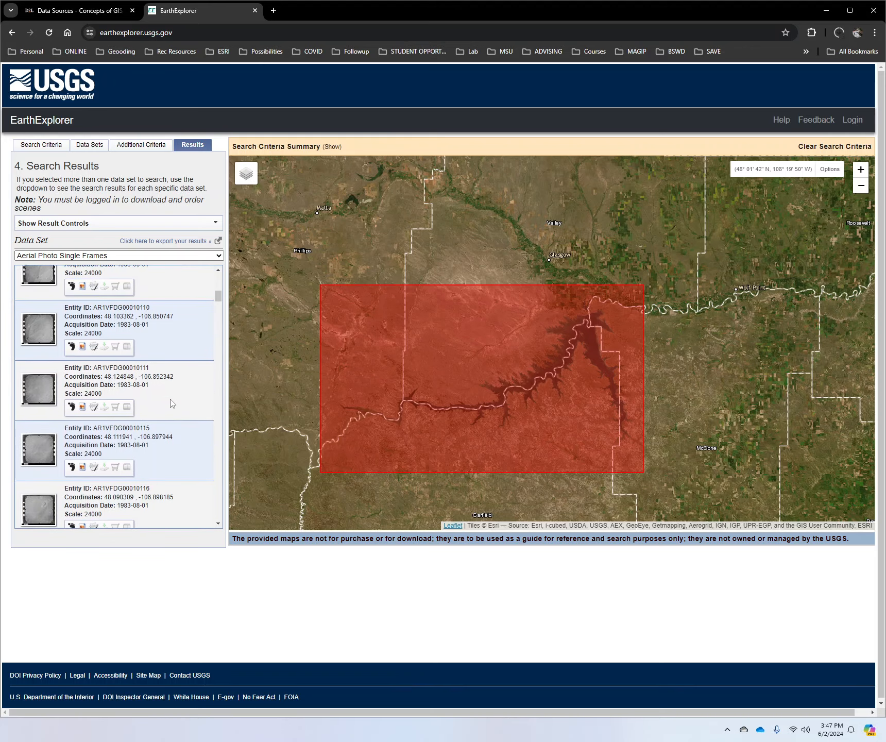
Step: Show and hide the map footprints of frames AR1VFDG00010111, AR1VFDG00010115 and AR1VFDG00010120 one after another
click(72, 406)
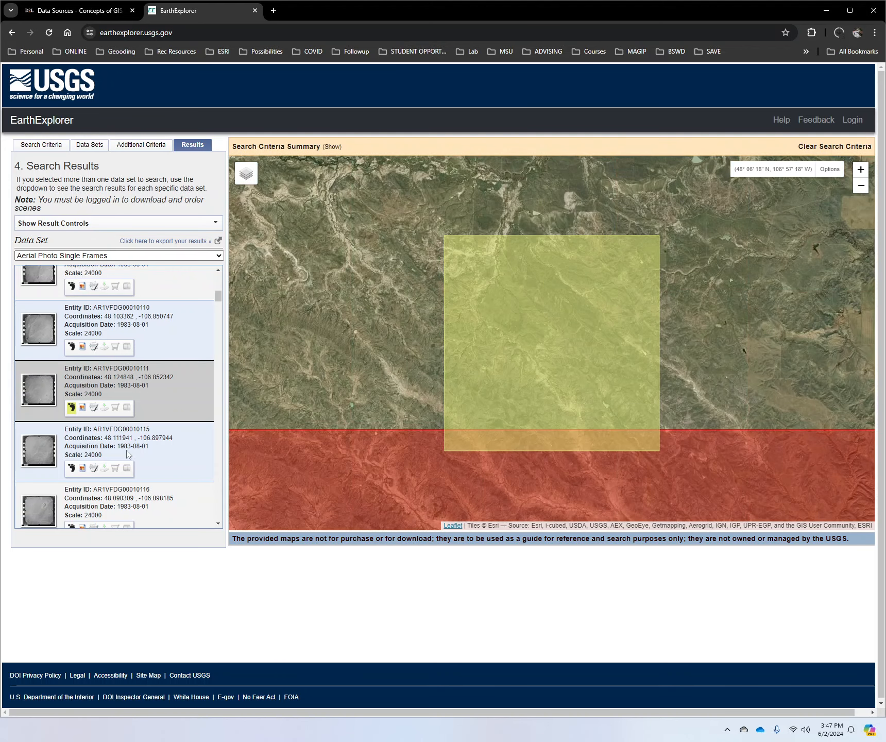
click(71, 407)
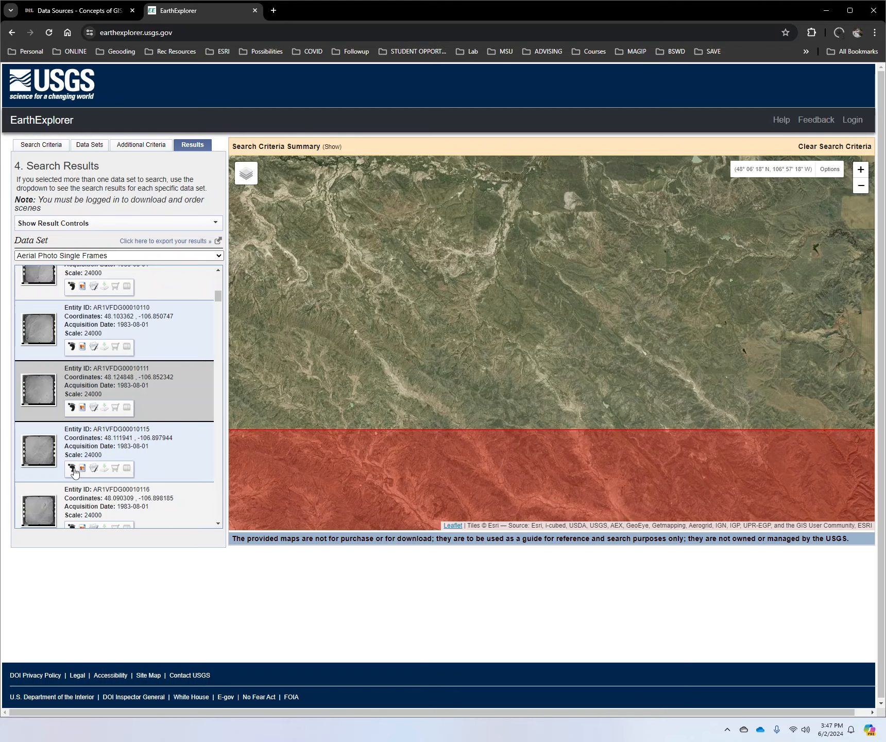
click(72, 468)
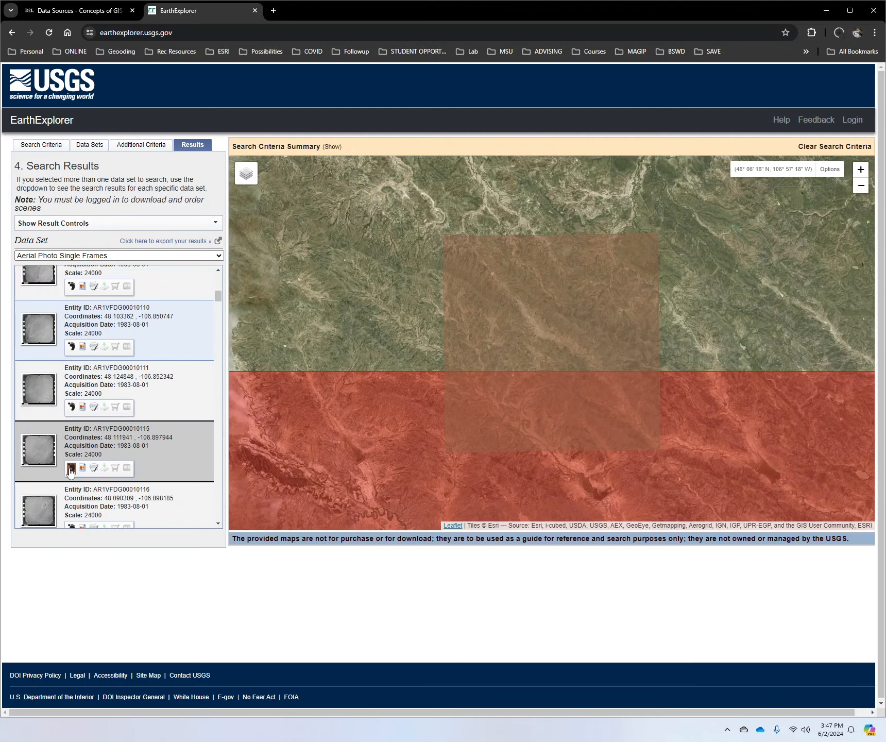
click(71, 469)
scroll(73, 461, down, 6)
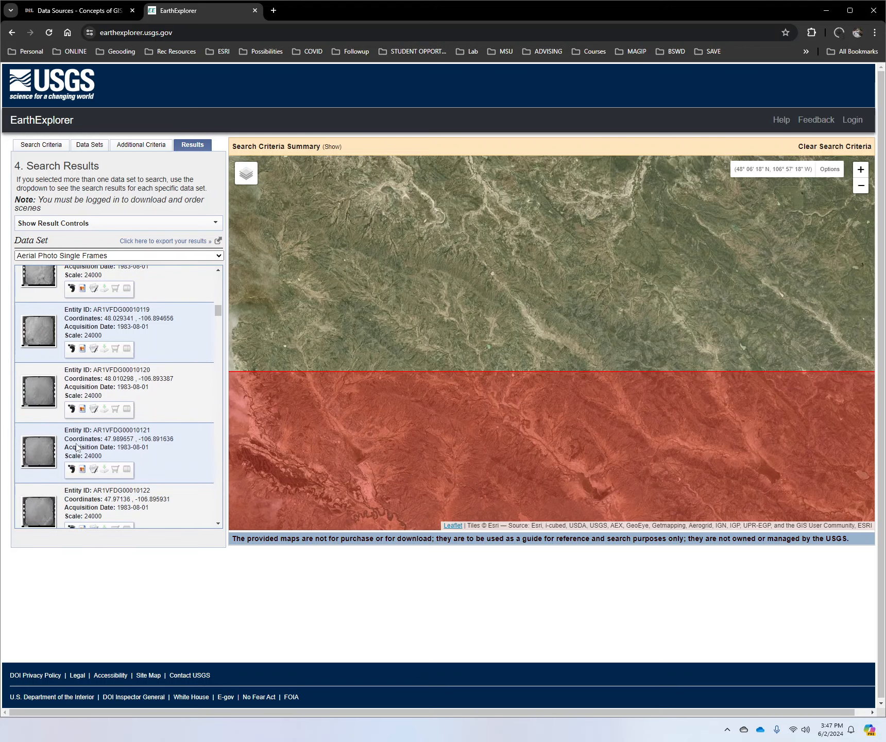
click(71, 409)
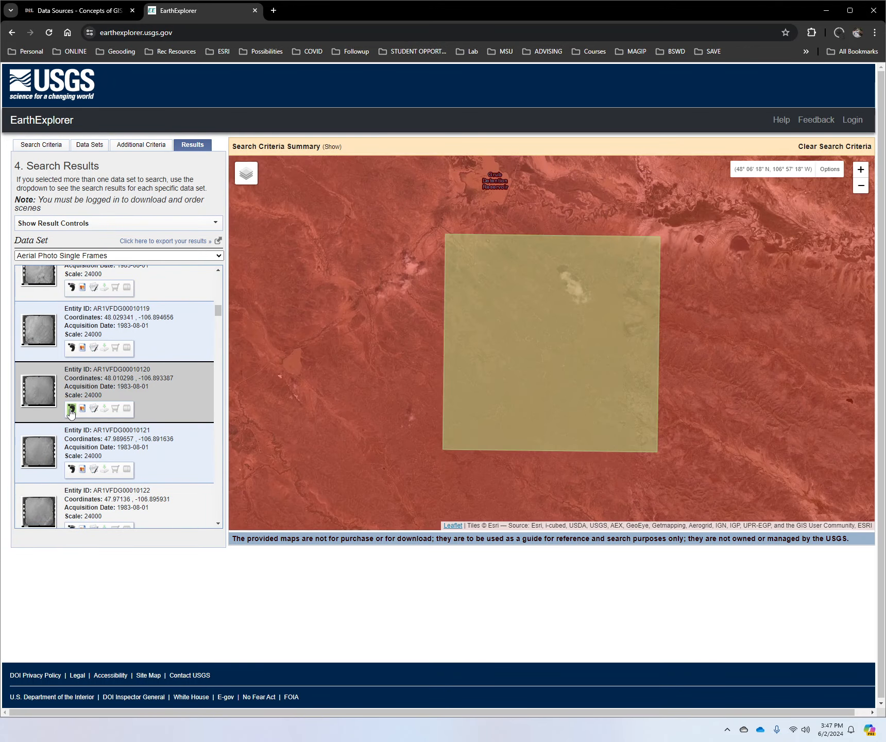
scroll(328, 384, down, 3)
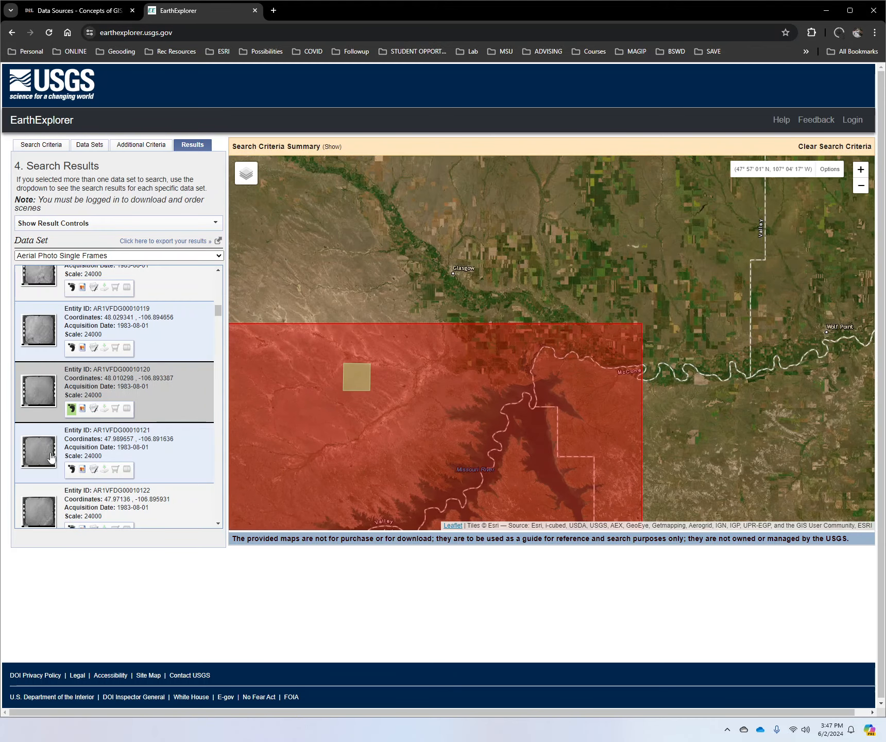
click(72, 409)
scroll(75, 419, down, 4)
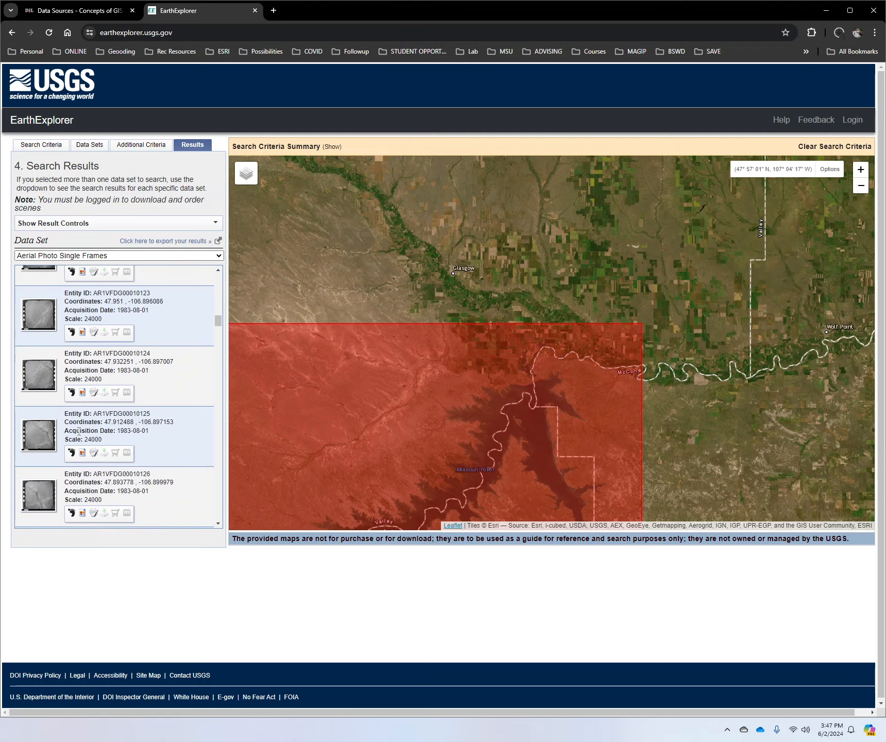
Step: Display the footprints of frames AR1VFDG00010125 and AR1VFDG00010133 together on the map
click(72, 452)
scroll(71, 453, down, 6)
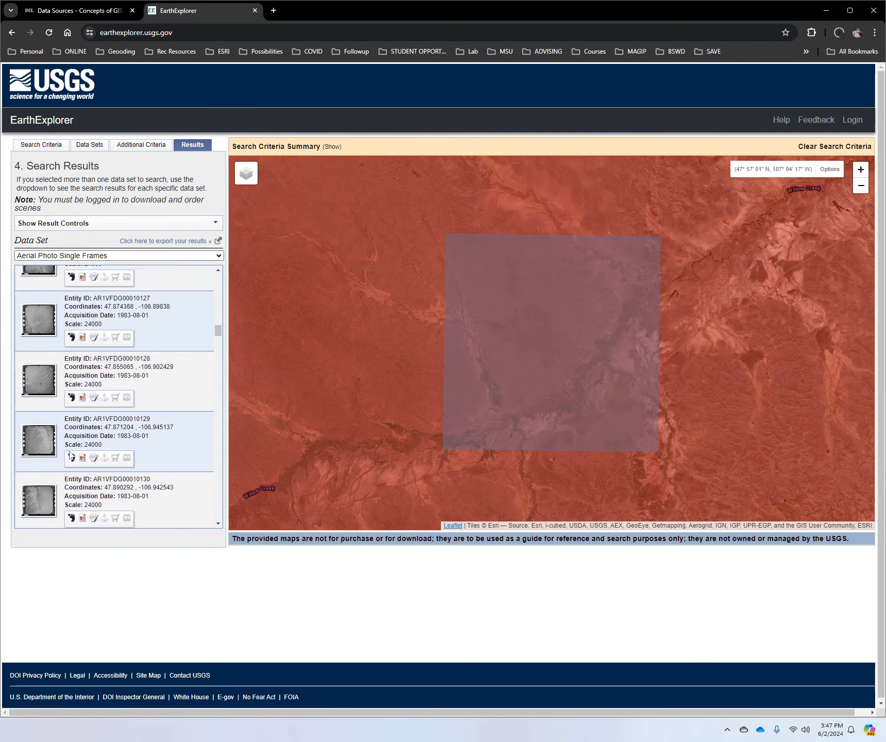
click(71, 469)
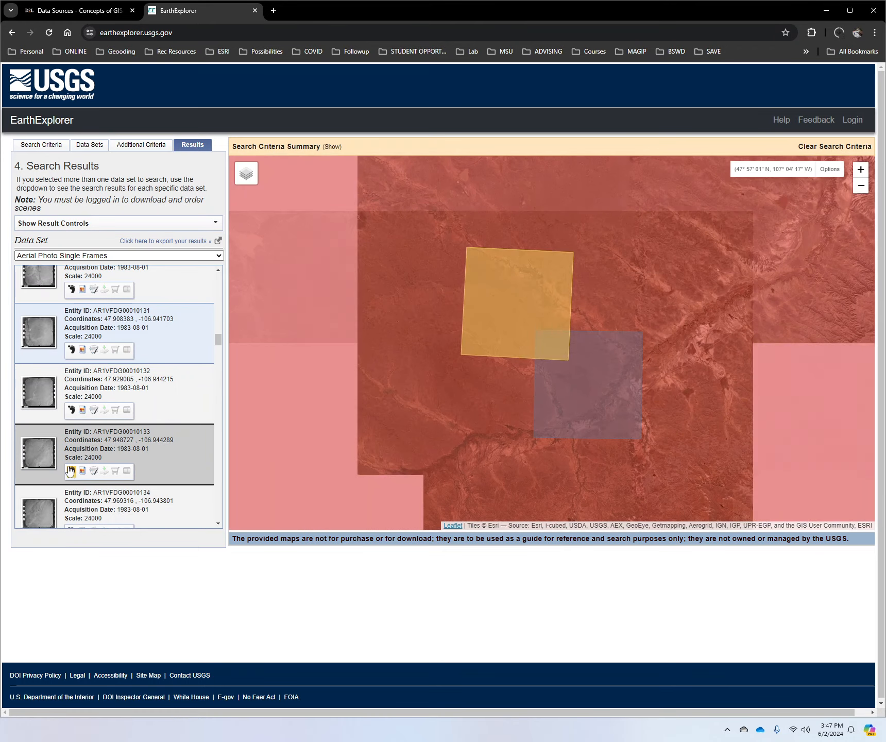
scroll(68, 469, down, 3)
scroll(69, 469, up, 7)
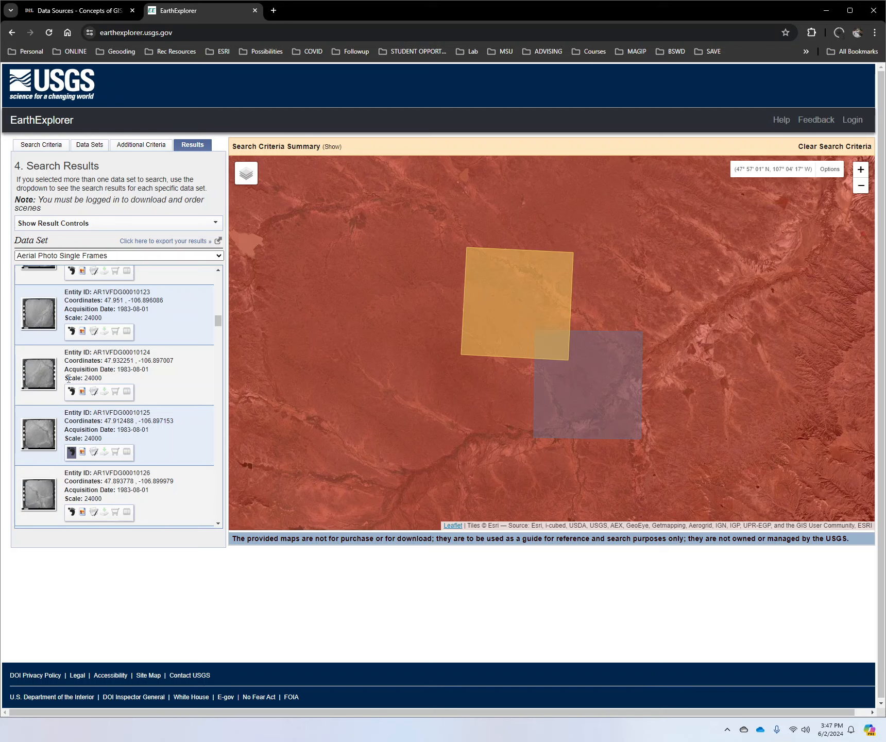
Step: Add the footprints of frames AR1VFDG00010157 and AR1VFDG00020028 to the map
scroll(70, 383, down, 3)
scroll(69, 384, down, 8)
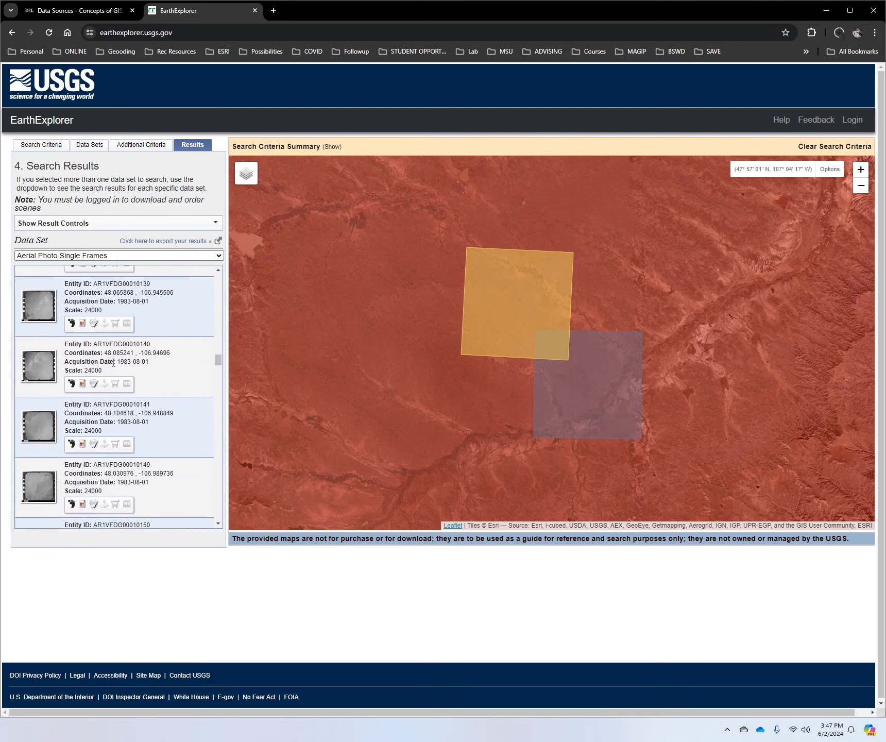
scroll(103, 366, down, 5)
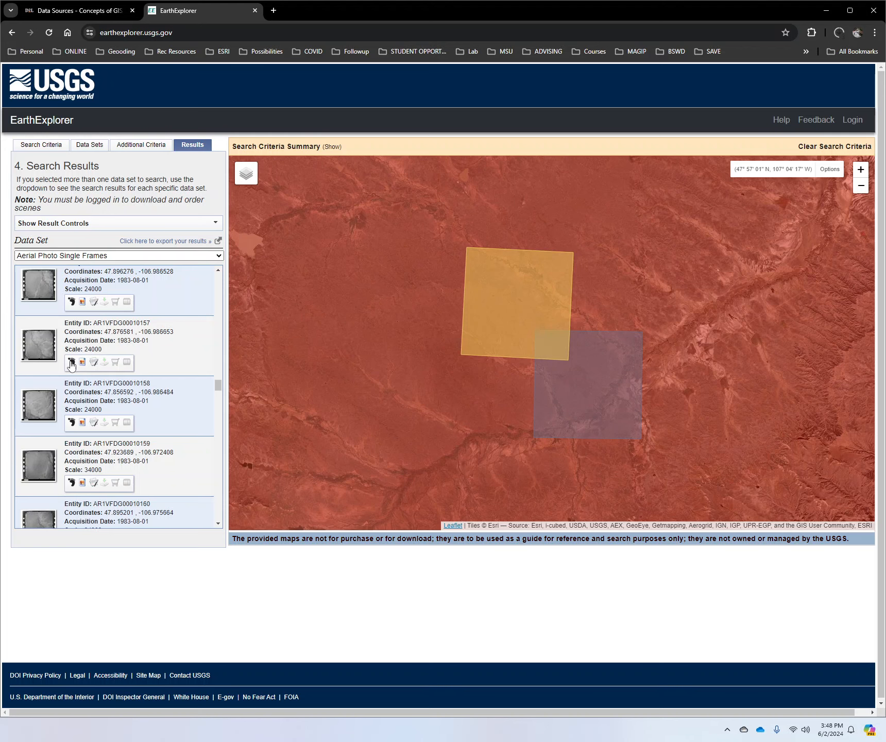
click(71, 361)
scroll(97, 412, down, 4)
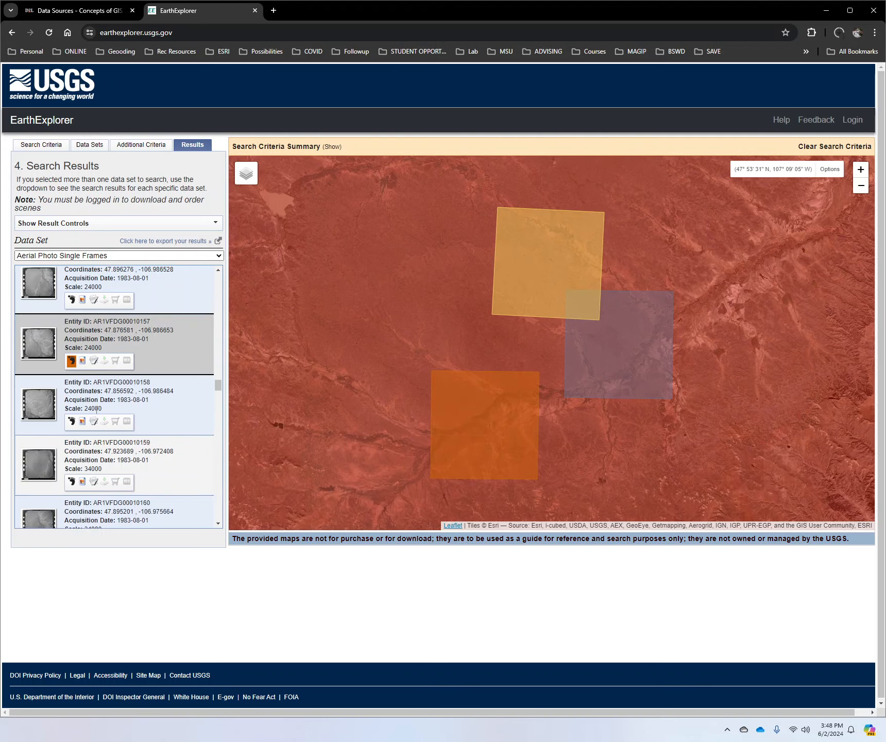
scroll(93, 432, down, 10)
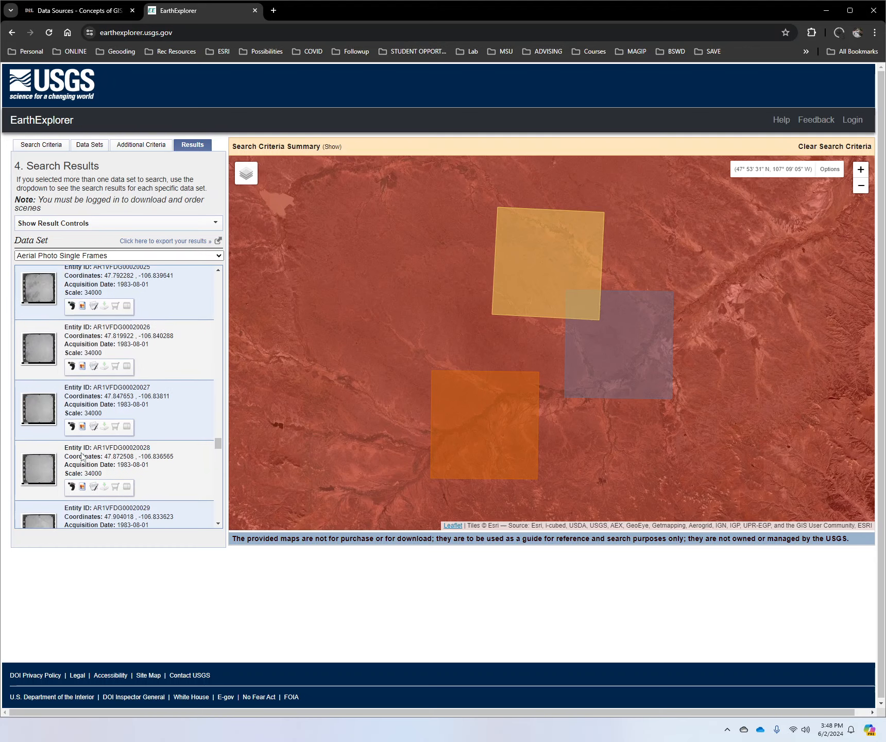
click(71, 487)
Step: Add the footprints of frames AR1VFDG00020084 and AR1VFDG00020097 and compare their locations with the reservoir
scroll(154, 434, down, 5)
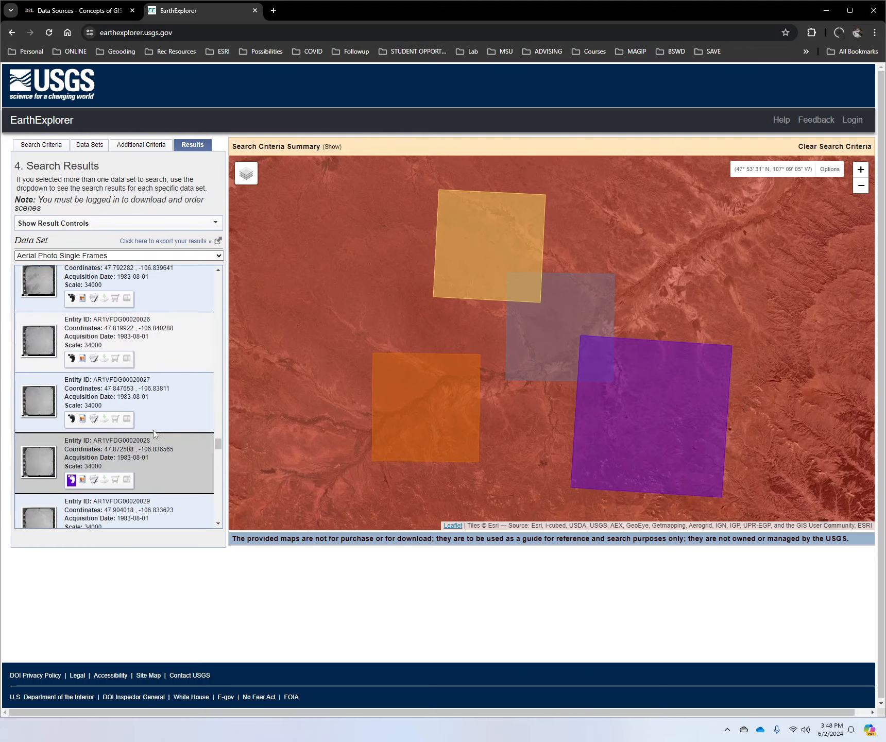
scroll(153, 433, down, 5)
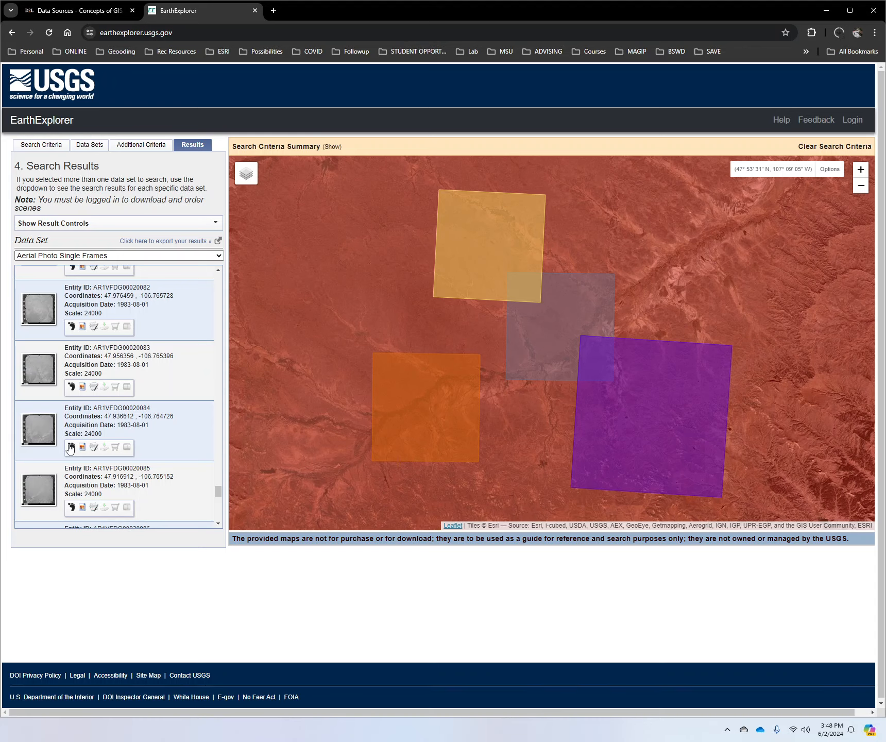
click(71, 447)
scroll(380, 394, down, 3)
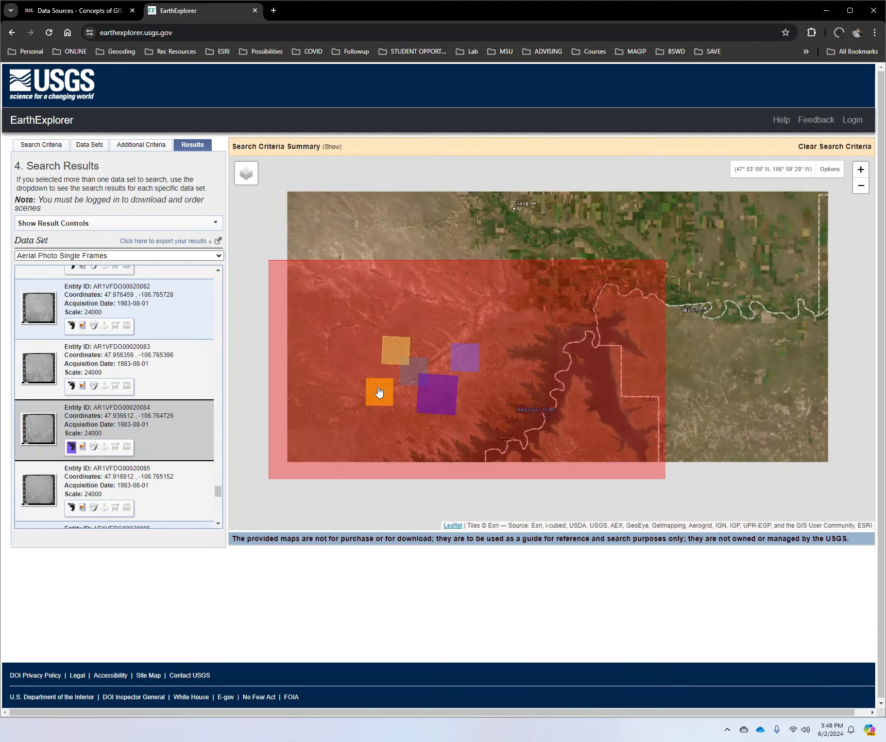
scroll(57, 492, down, 4)
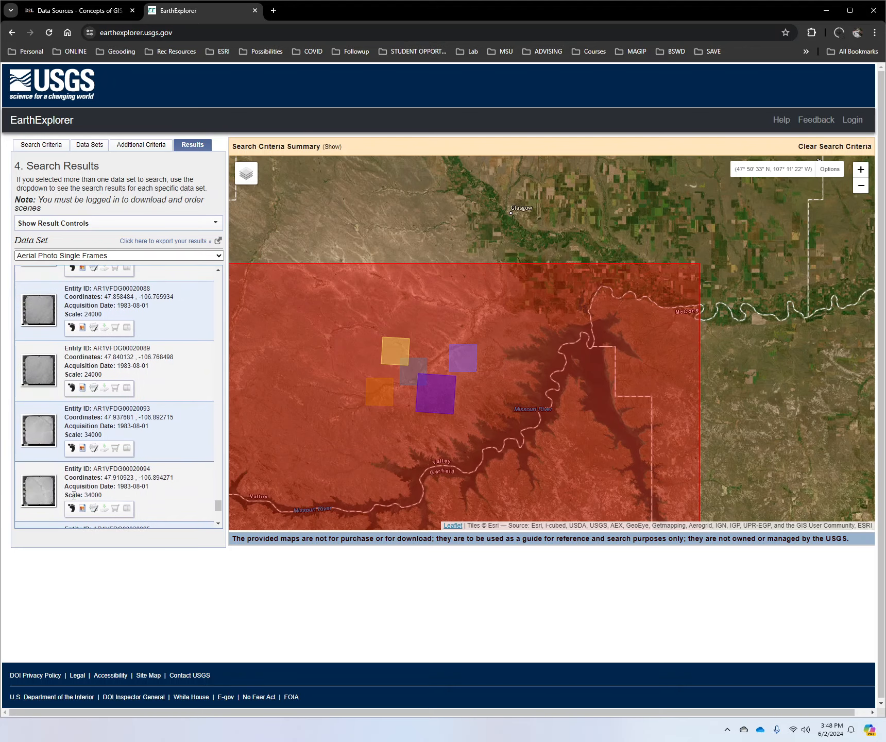
click(71, 494)
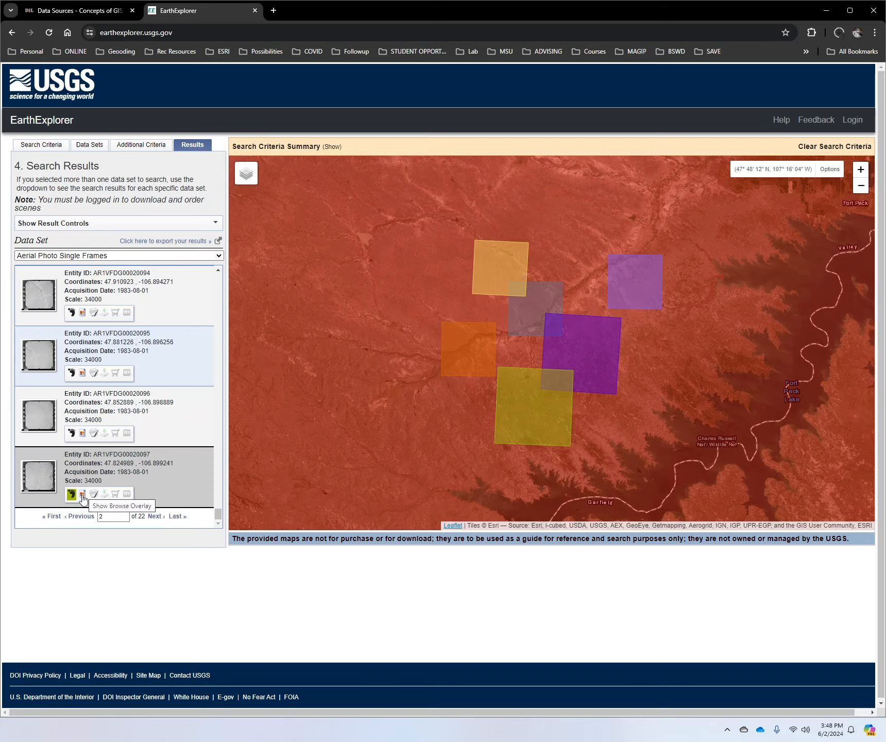
Step: Overlay the browse image of frame AR1VFDG00020097 on the map and inspect it up close
click(82, 495)
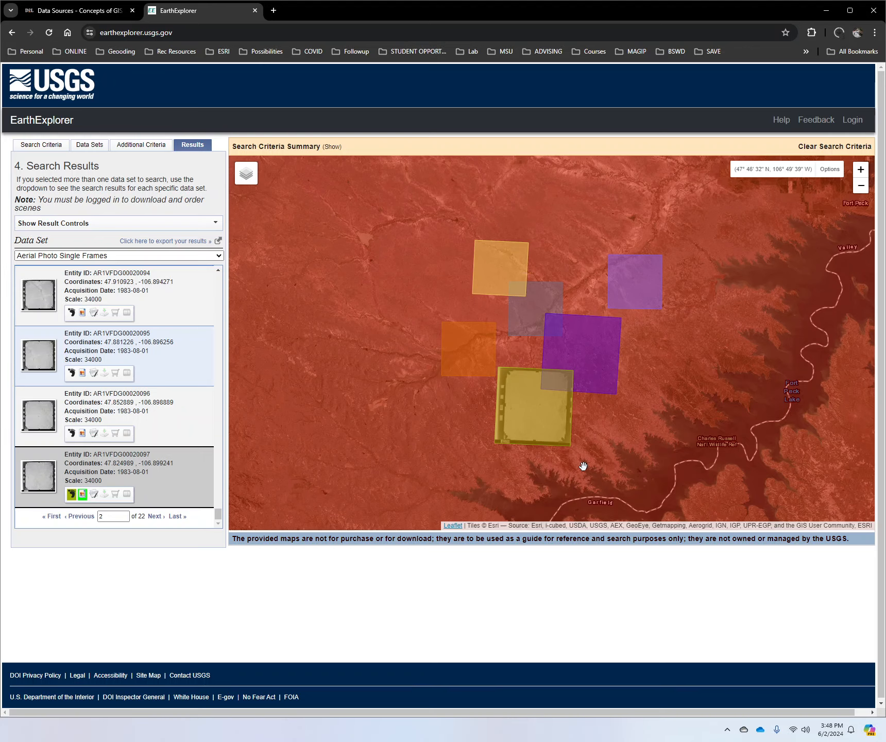
scroll(586, 453, up, 1)
scroll(466, 364, up, 1)
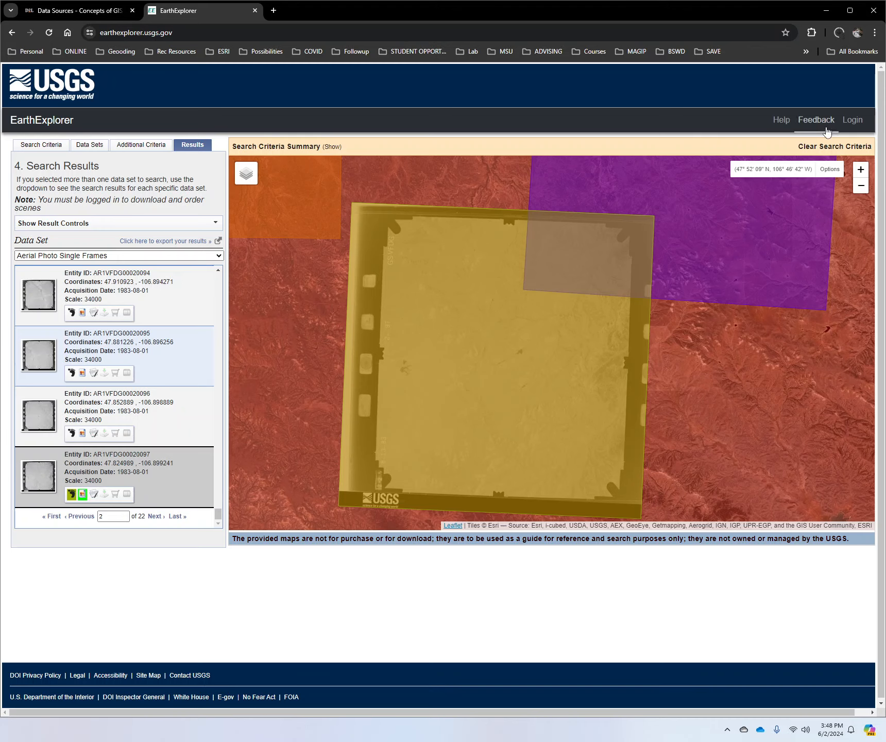
Step: View the USGS account sign-in page needed for downloads and return to EarthExplorer
click(852, 119)
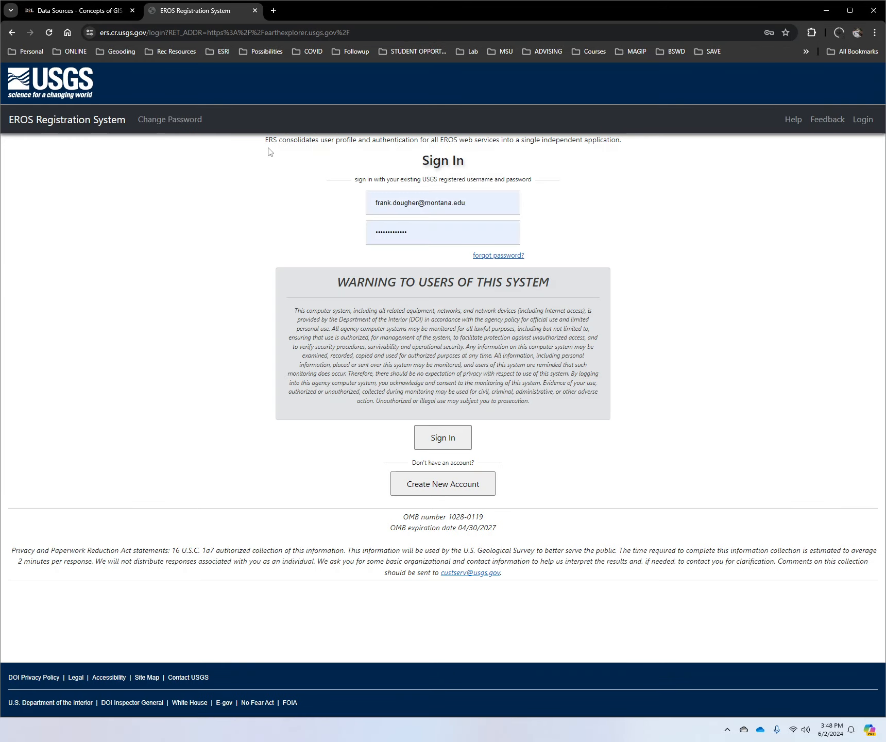
click(12, 32)
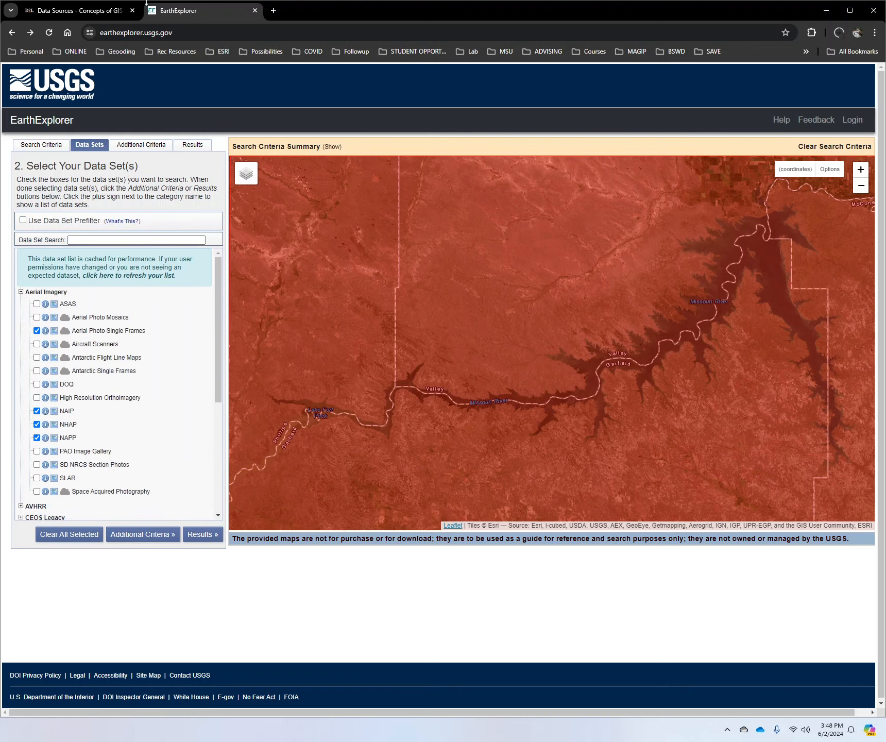
Step: Leave EarthExplorer and run a Google search for "national map"
click(254, 10)
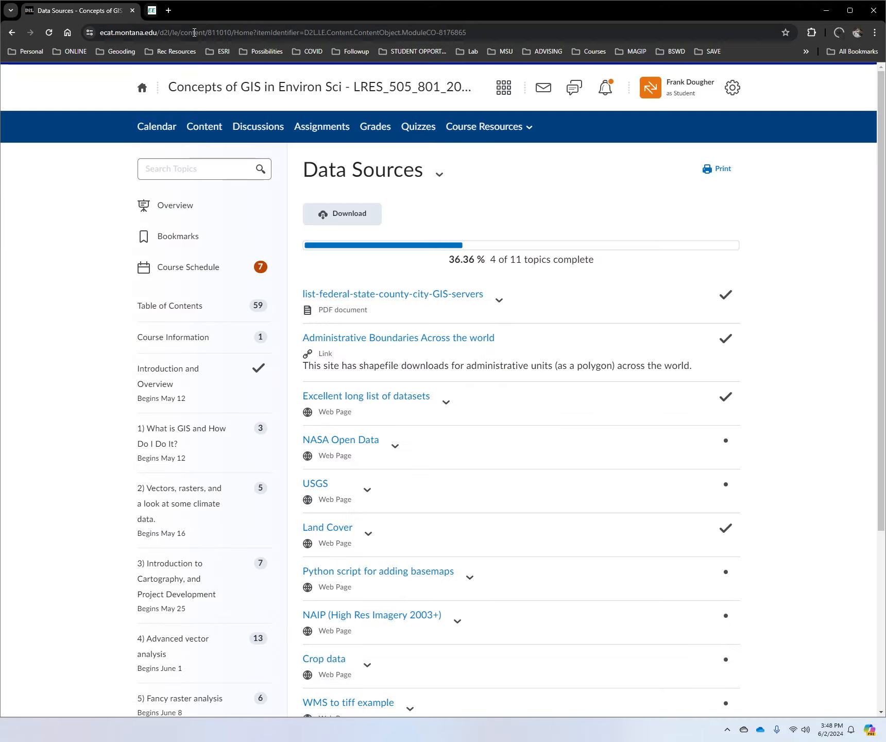
click(151, 10)
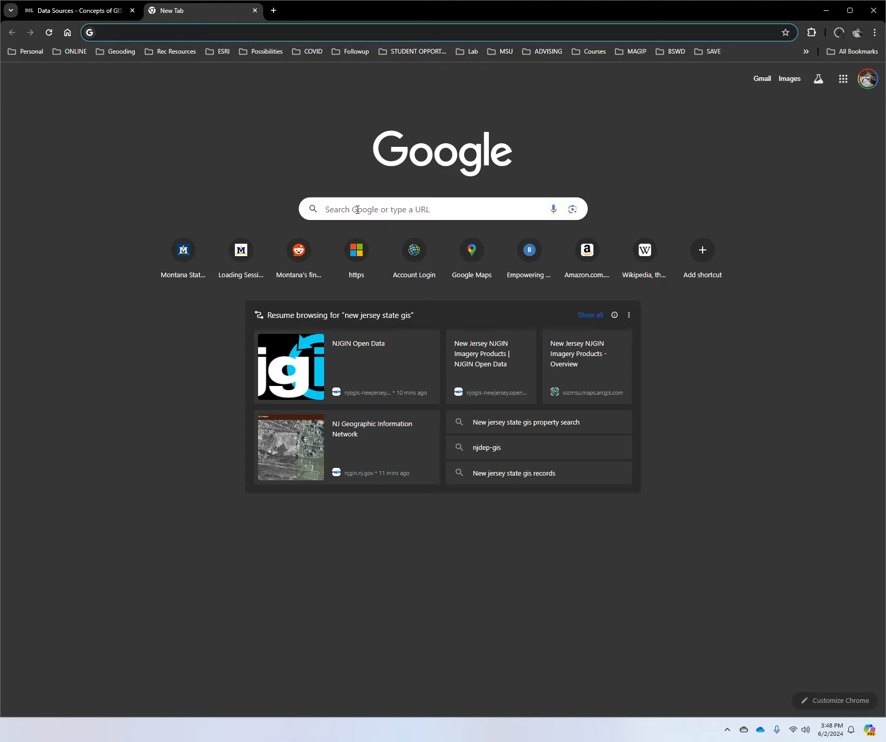
click(382, 208)
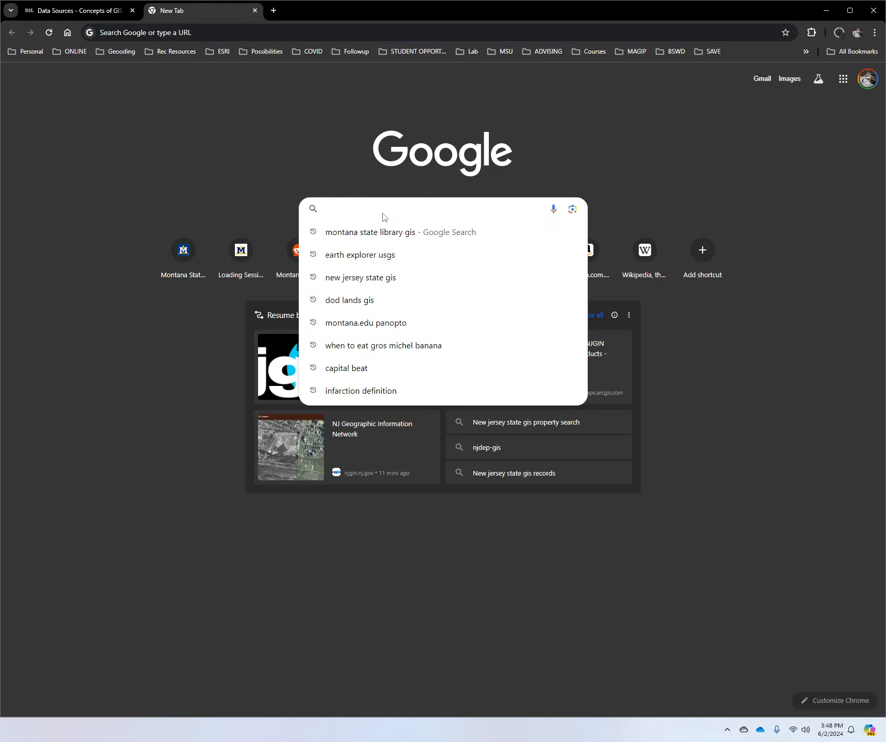
text(nATINO)
key(BackSpace)
key(BackSpace)
key(BackSpace)
key(BackSpace)
key(BackSpace)
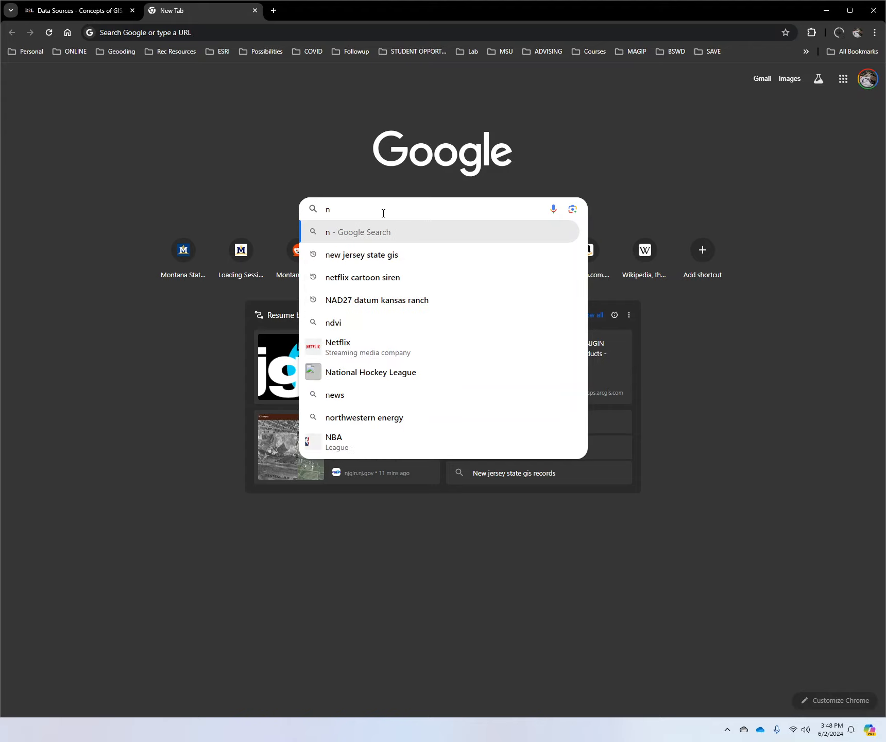
text(a)
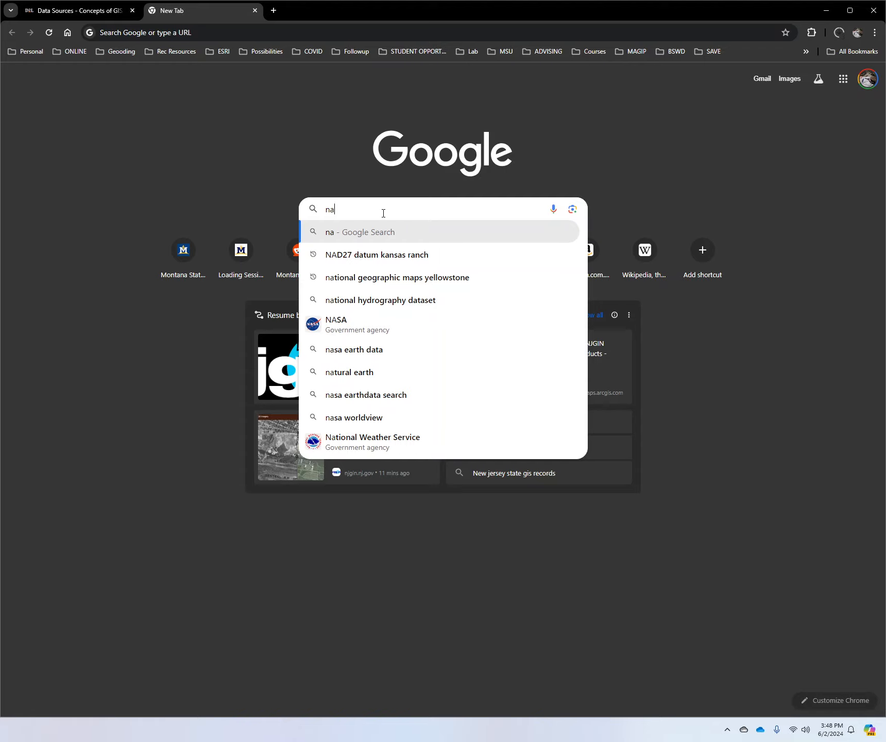
text(tional )
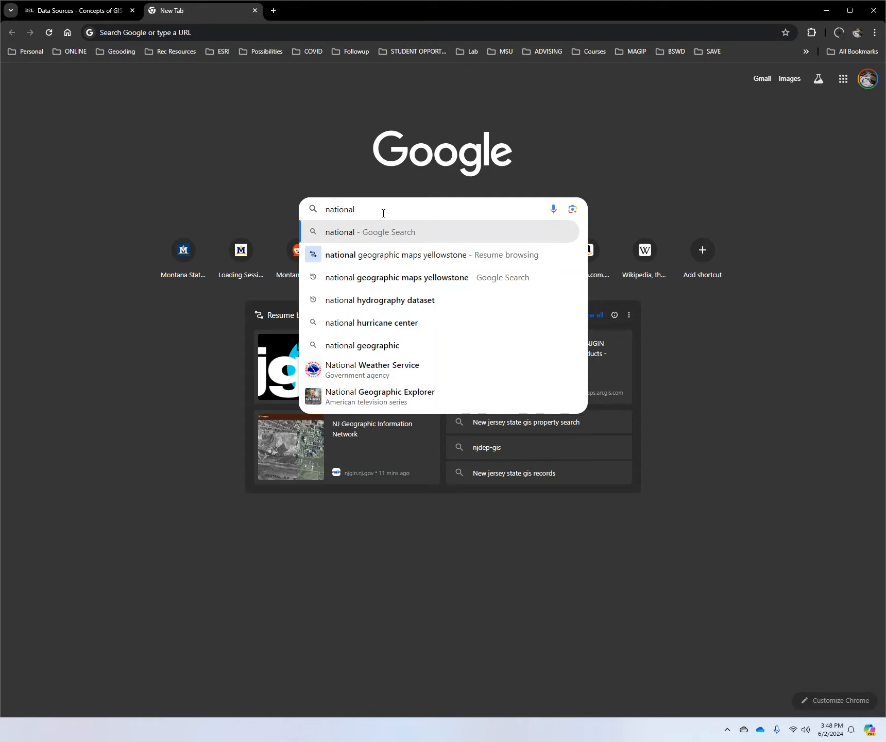
text(map)
key(Return)
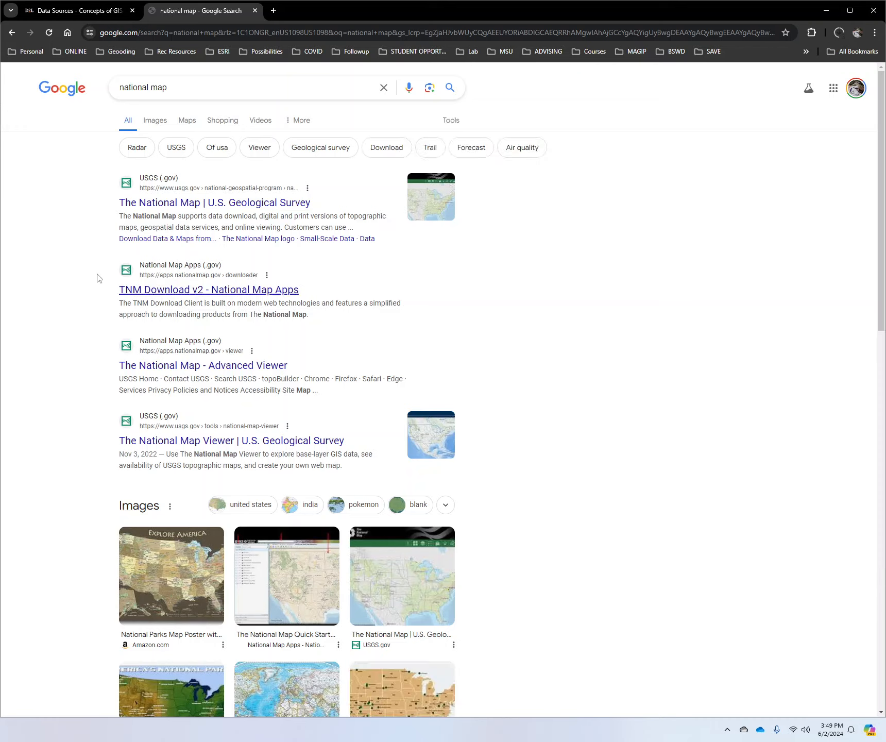
Step: Open the USGS page about The National Map and read through its description of available products and services
click(129, 207)
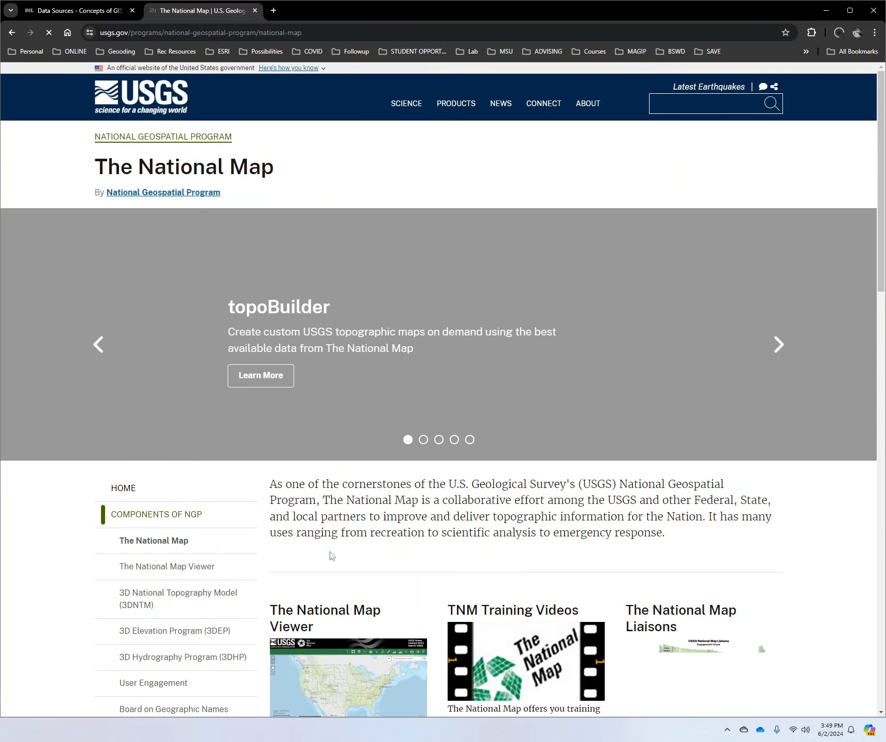
scroll(330, 554, down, 6)
scroll(331, 545, down, 3)
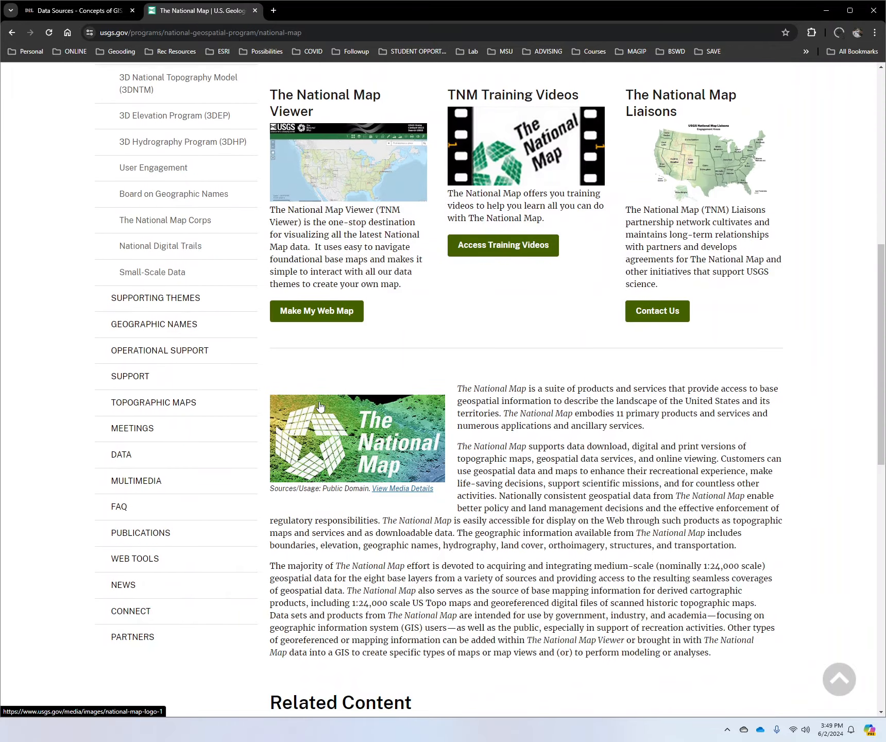
scroll(320, 405, down, 9)
scroll(320, 406, up, 7)
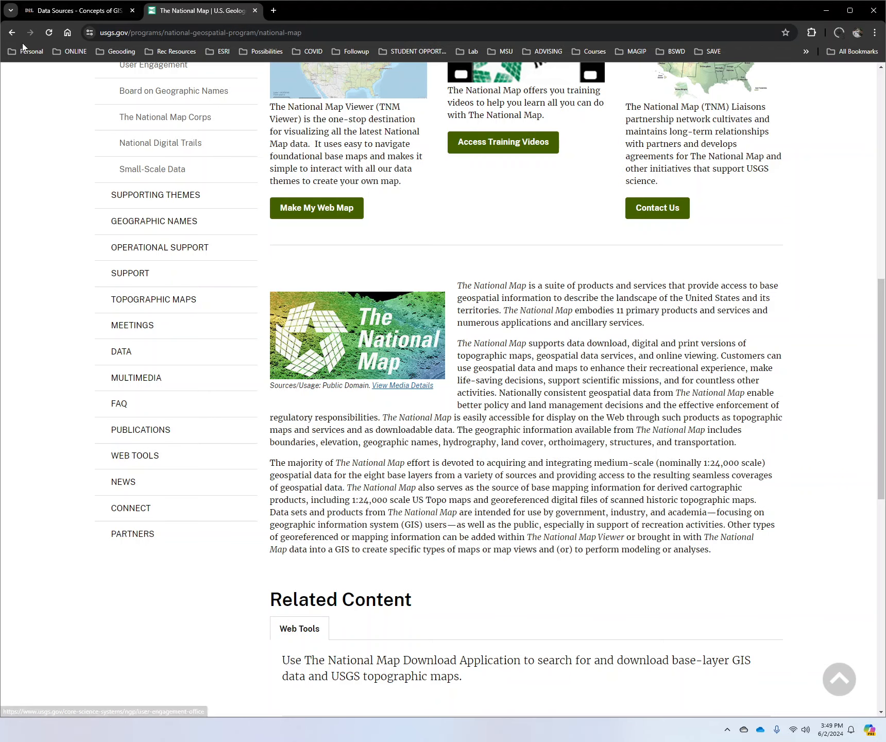
Step: Open the TNM Download v2 application from the search results and draw a rectangular area of interest around Yellowstone National Park
click(12, 32)
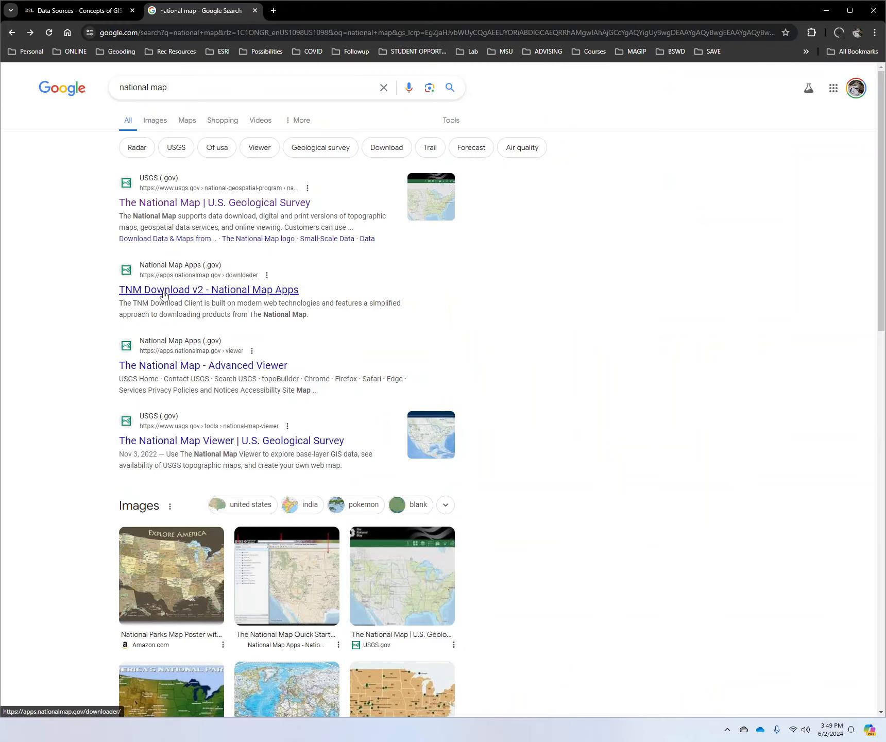
click(229, 287)
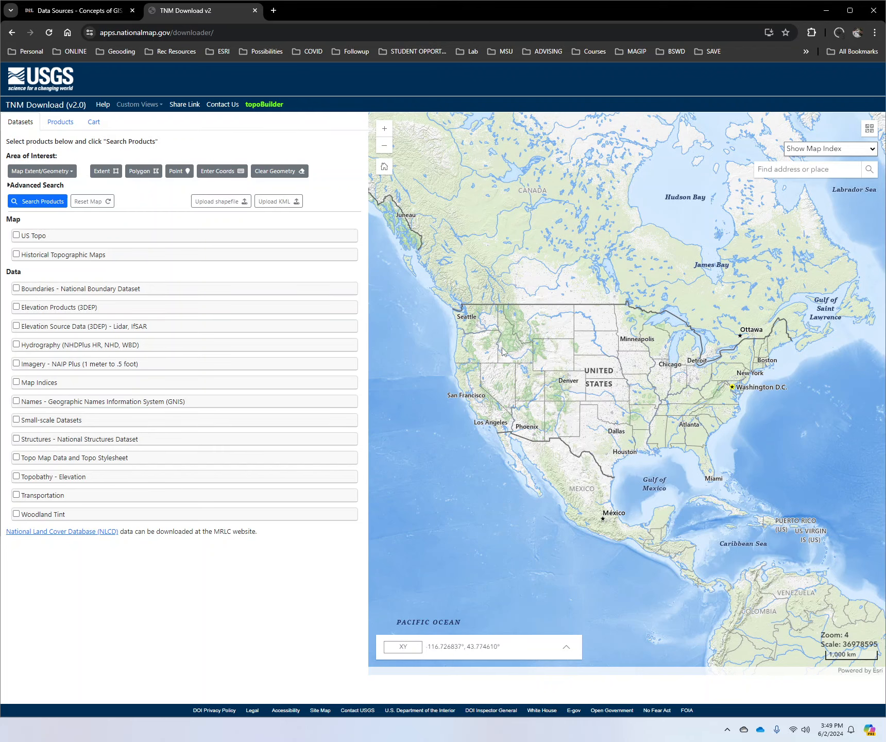
scroll(521, 335, up, 3)
scroll(521, 334, up, 2)
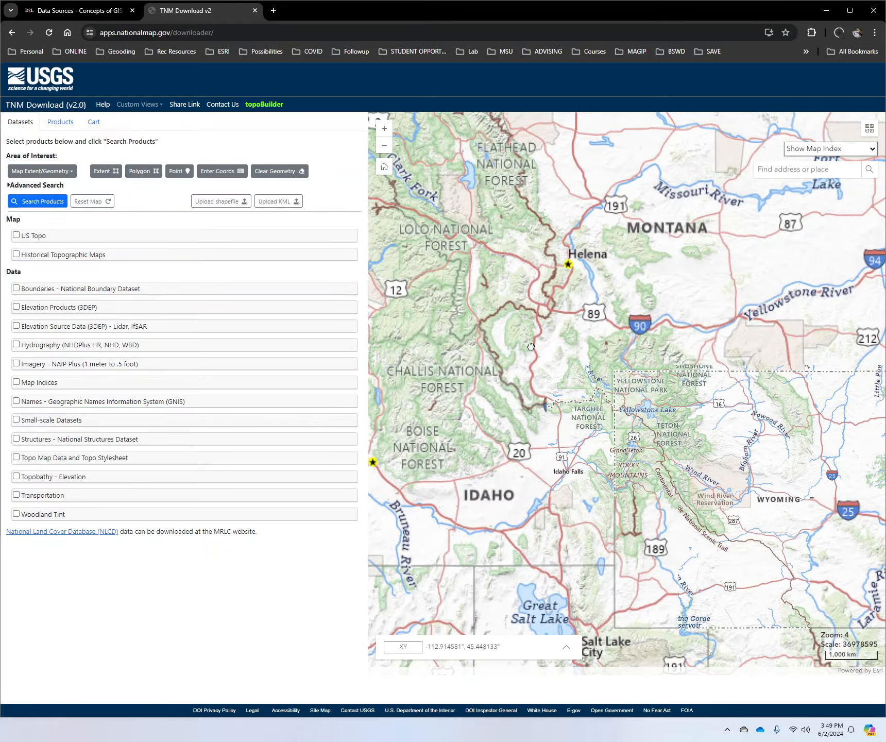
scroll(637, 406, up, 2)
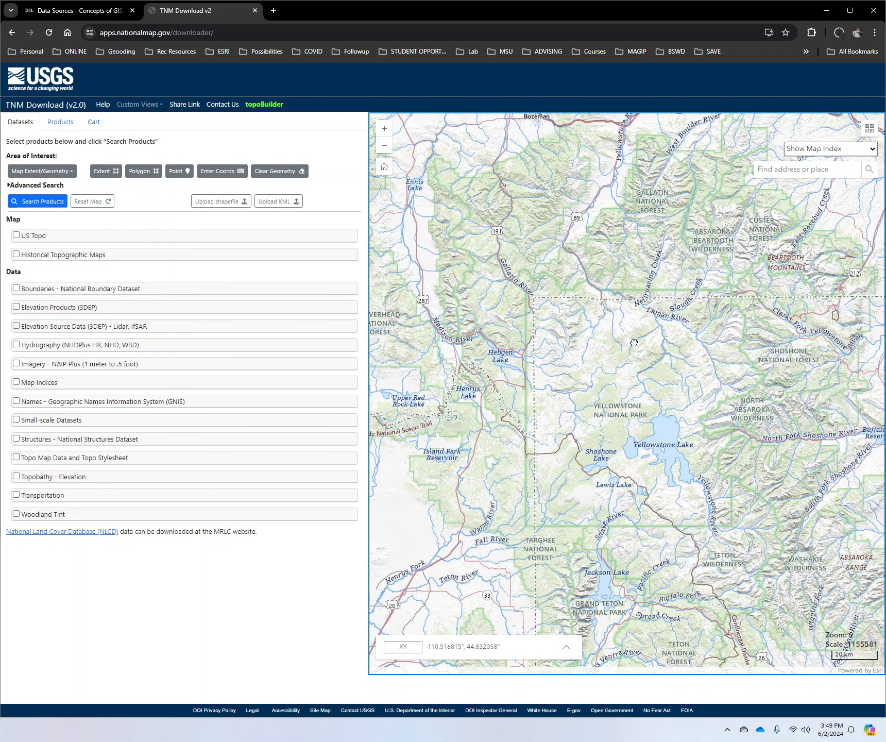
click(113, 173)
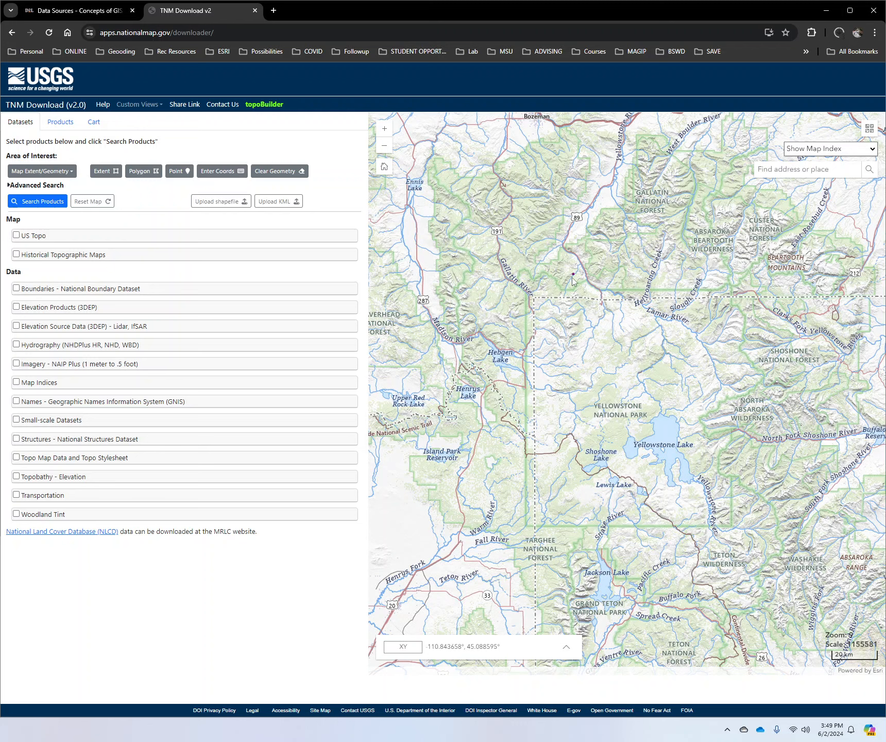
drag(527, 294, 743, 535)
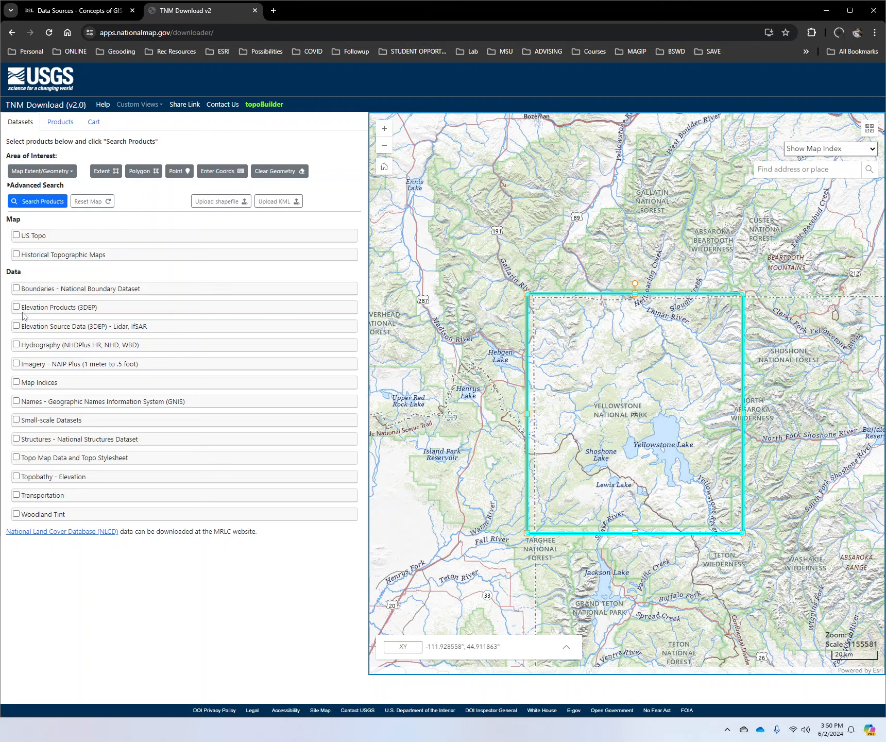
Step: Try a product search for hydrography data in FileGDB format within the Yellowstone extent, and clear the hydrography selection
click(16, 345)
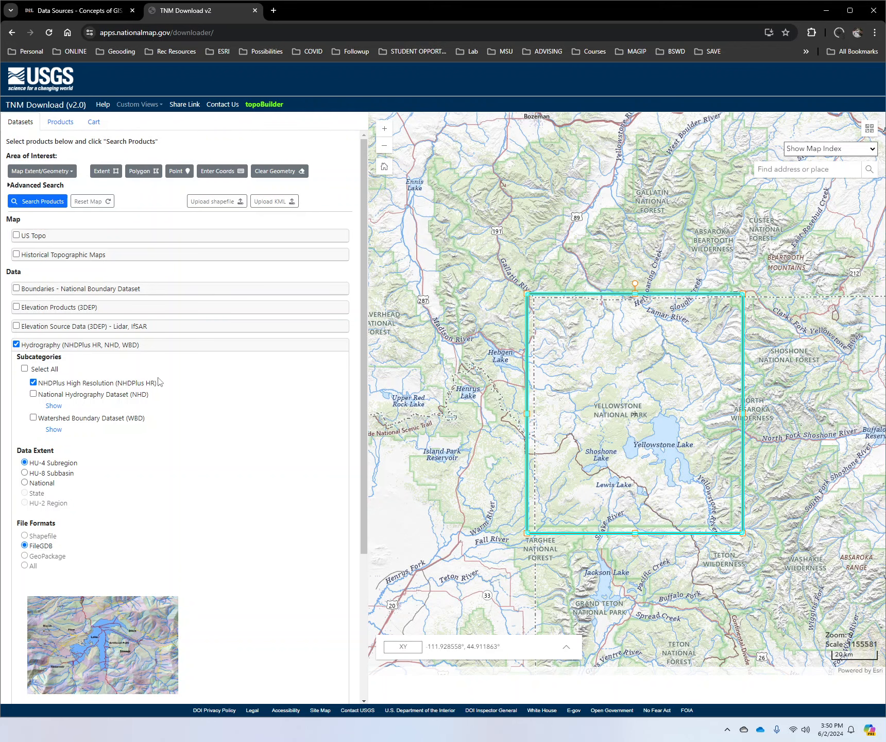
scroll(190, 417, down, 4)
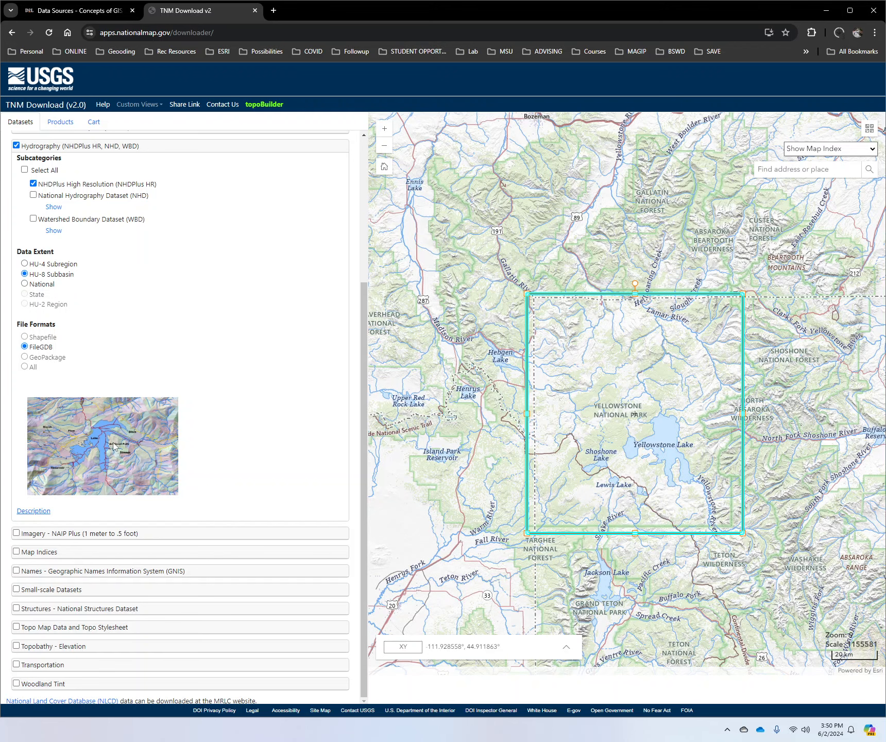
scroll(123, 383, up, 4)
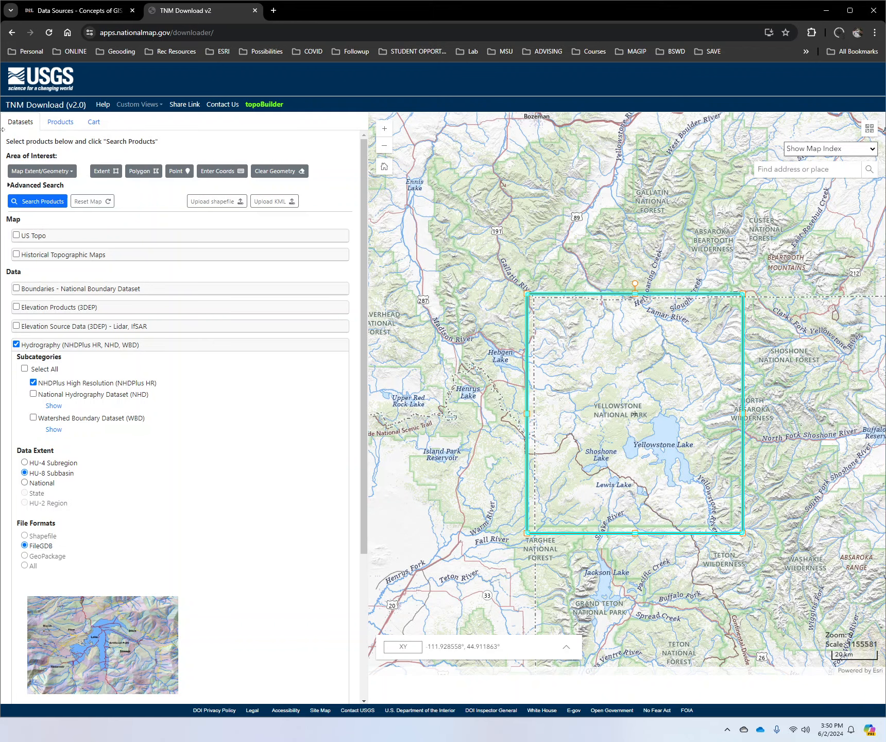
click(45, 202)
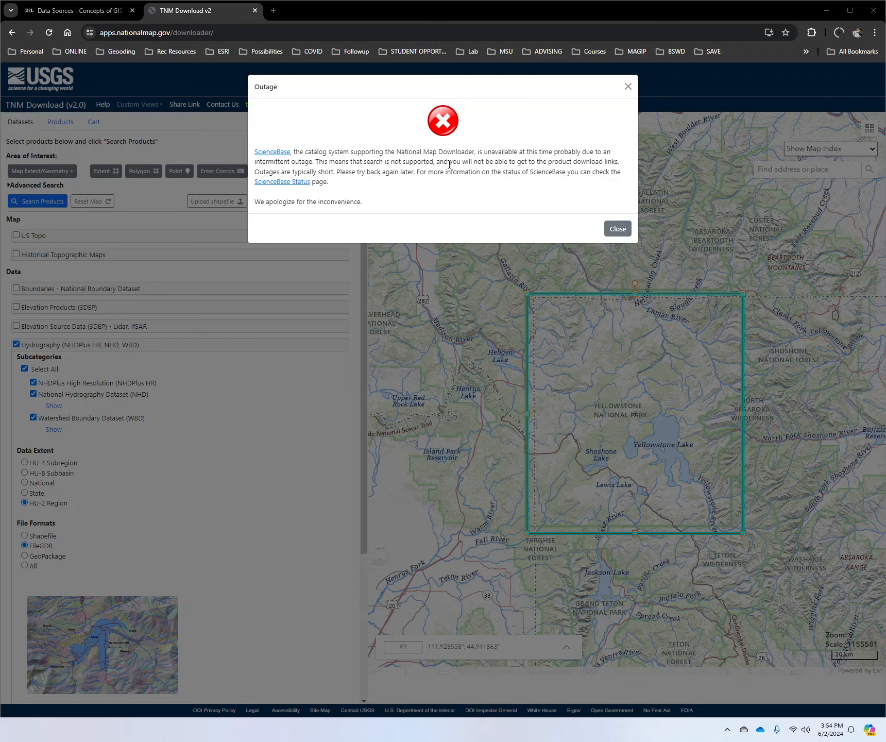
click(613, 232)
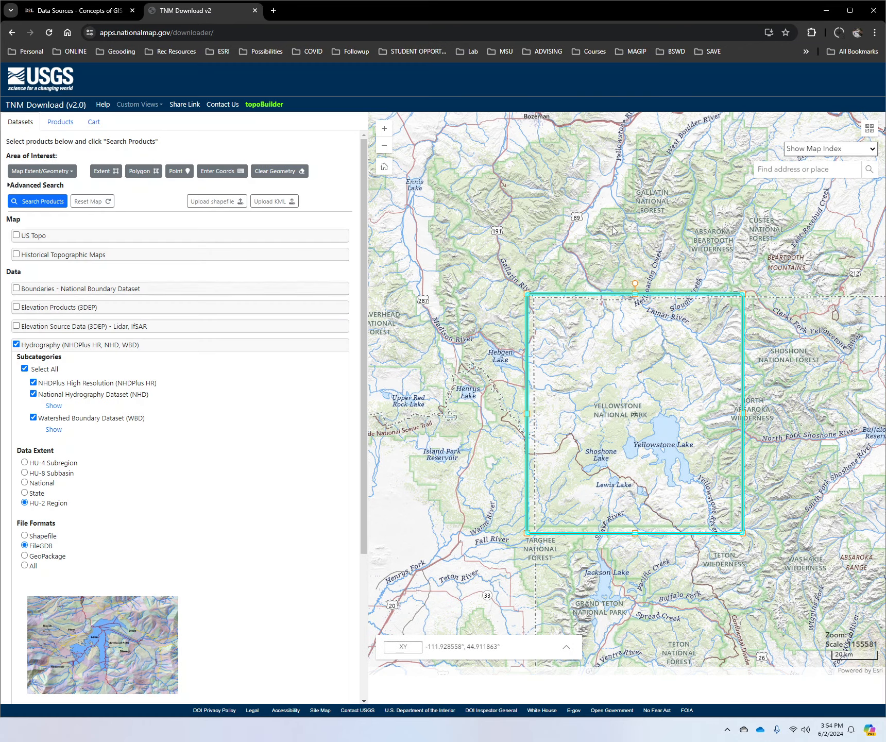
click(16, 344)
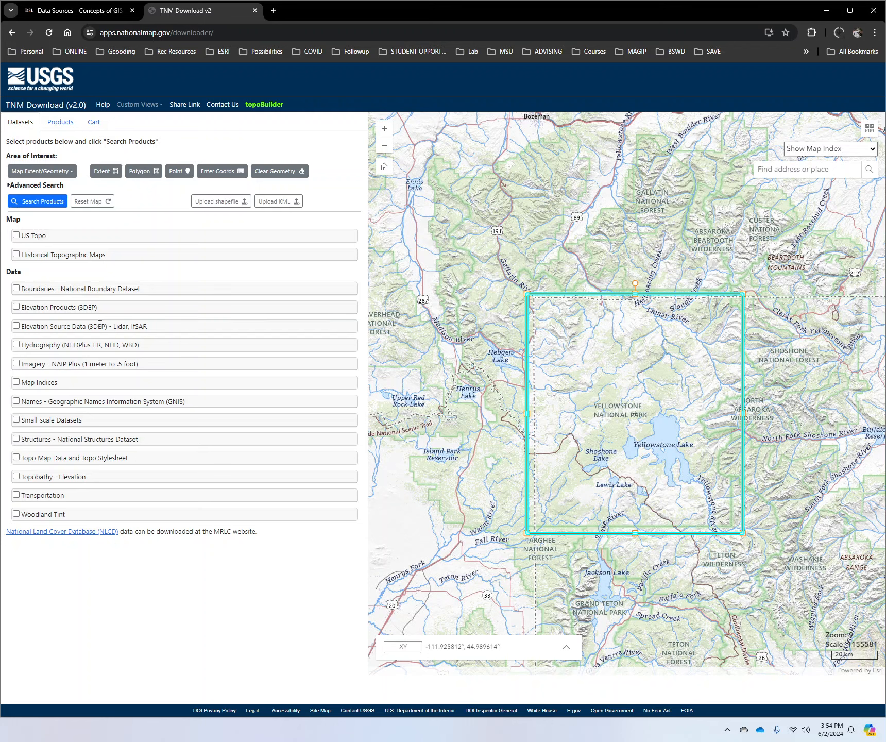
Step: Examine the subcategories and file formats offered for Elevation Source Data (3DEP) - Lidar, IfSAR, leaving the dataset unselected
click(16, 326)
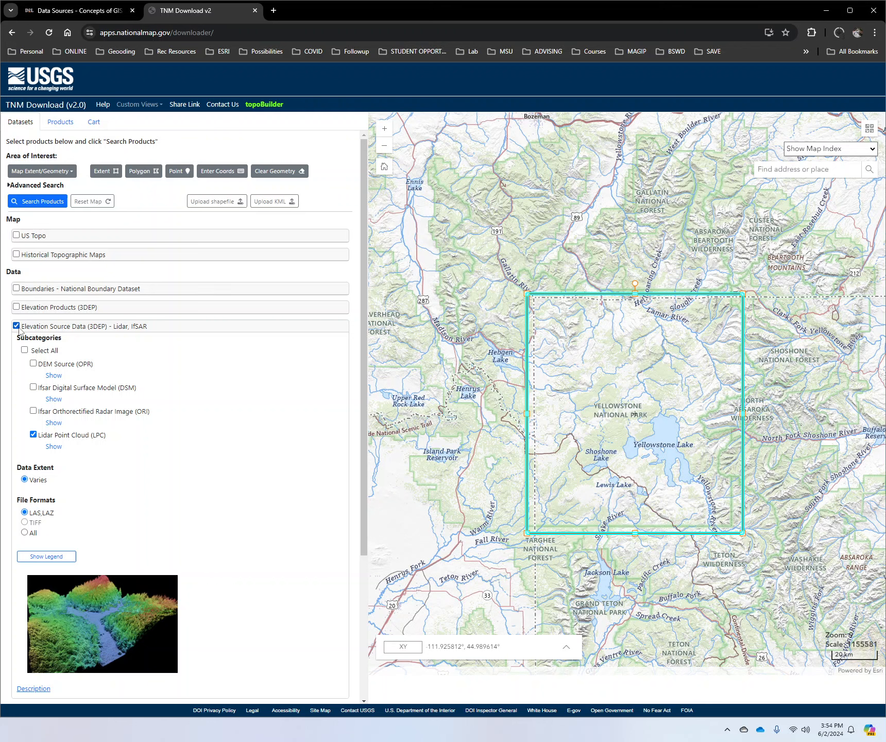
click(16, 326)
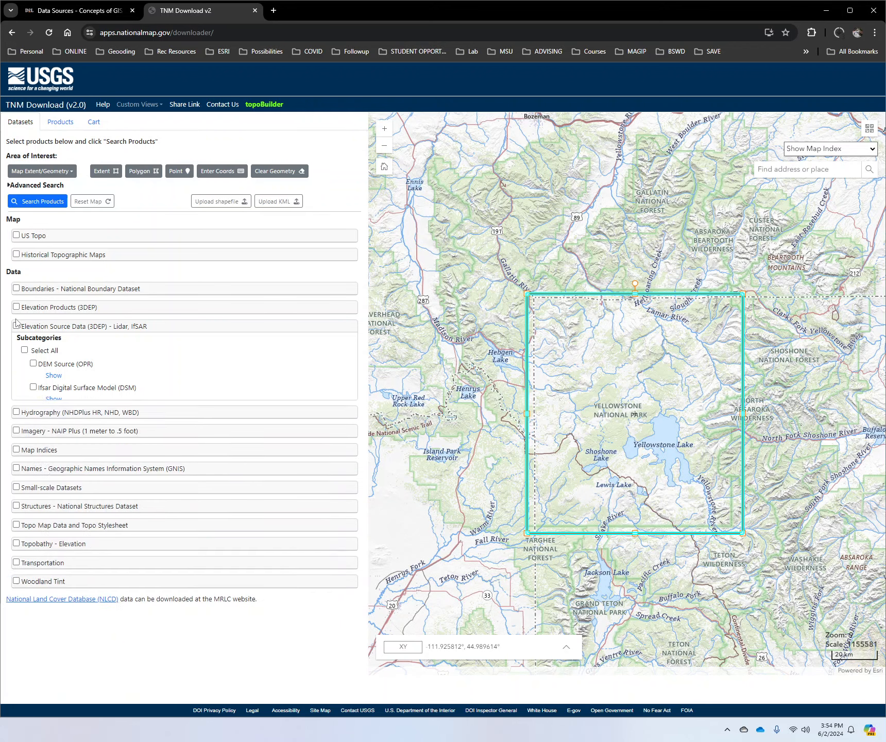
click(16, 326)
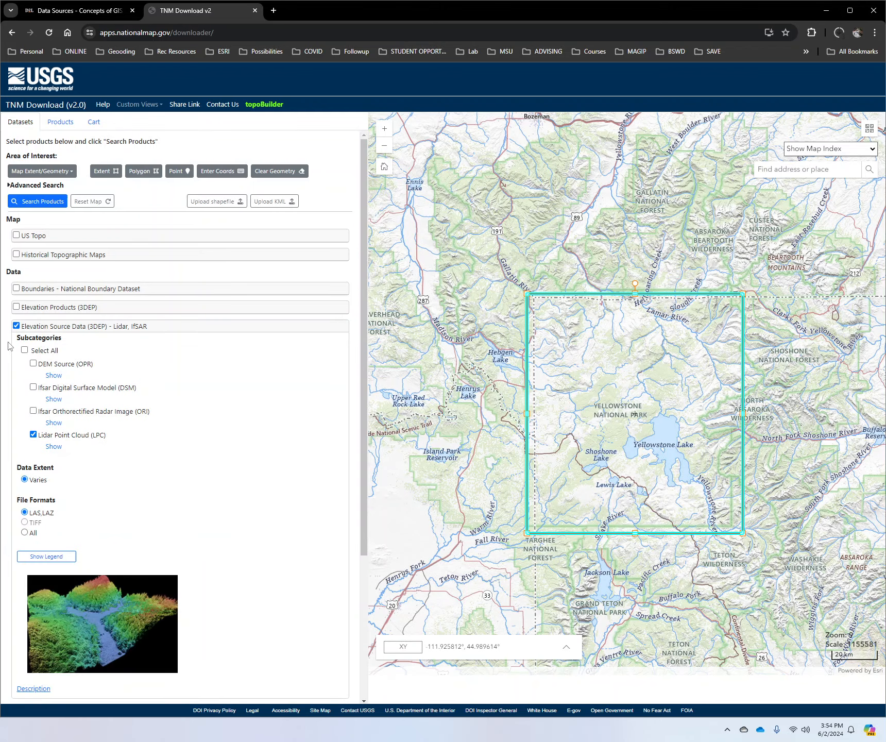
click(16, 326)
Step: Examine the DEM resolutions offered under Elevation Products (3DEP), including the current 1/3 arc-second DEM, and deselect the dataset
click(16, 307)
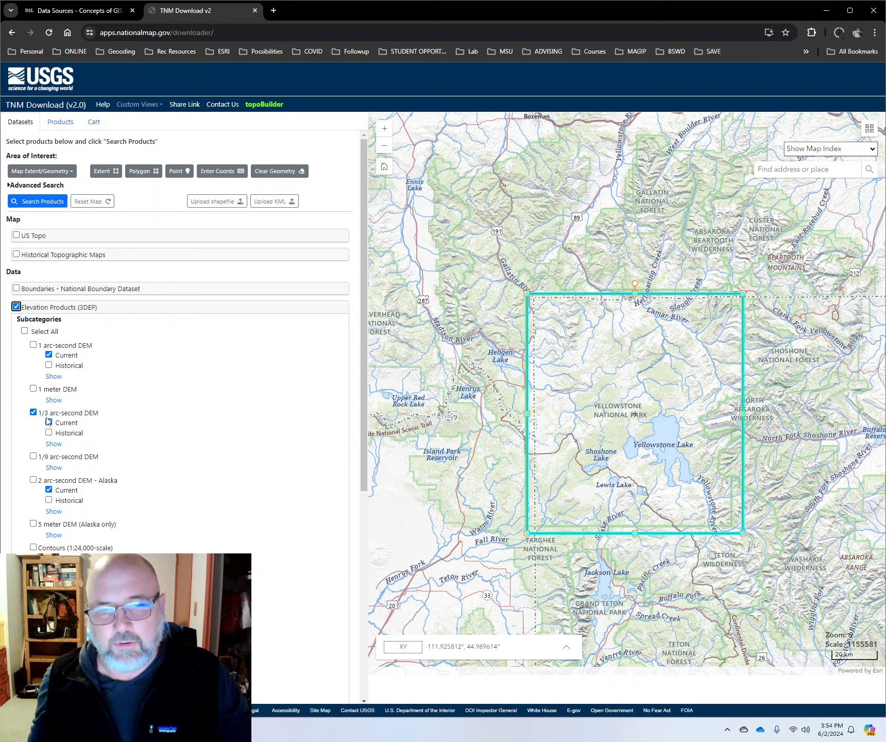
click(48, 422)
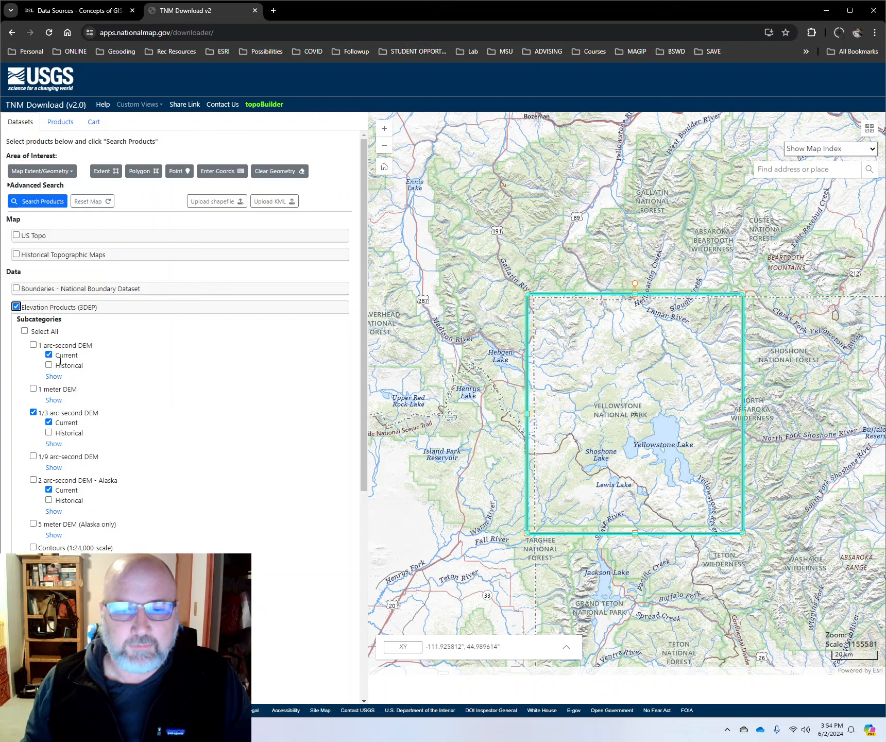
click(16, 306)
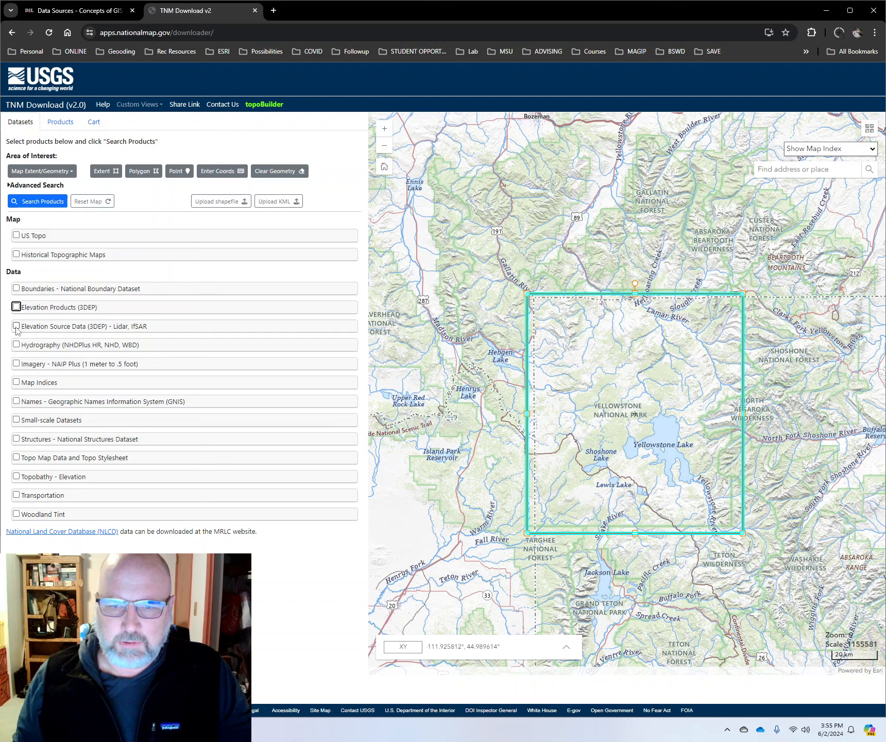
Step: Review the full Lidar Point Cloud options of the elevation source data once more and deselect that dataset
click(16, 326)
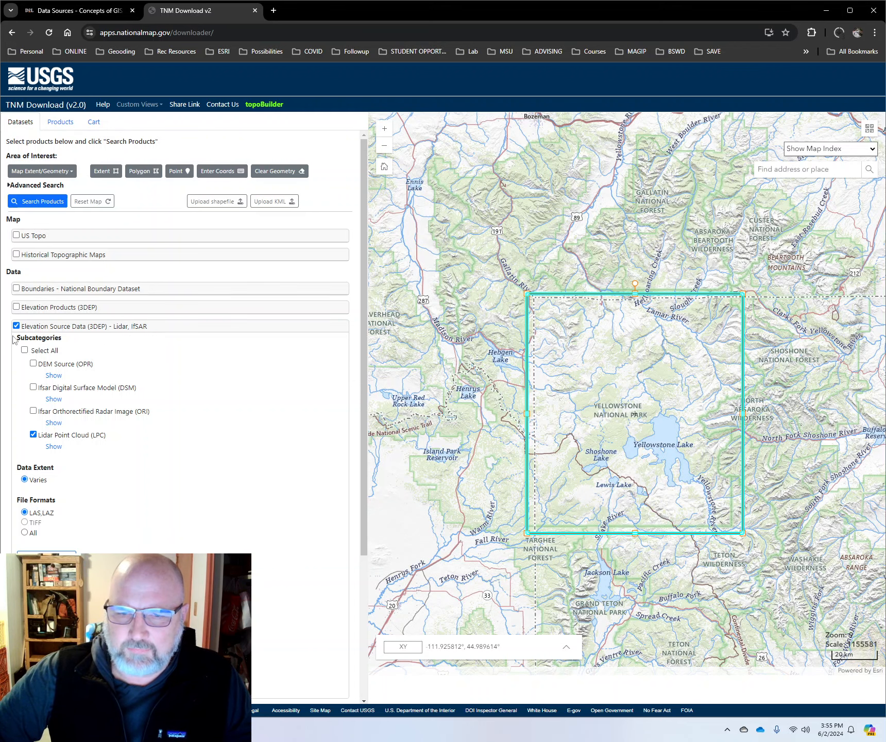
scroll(32, 531, down, 3)
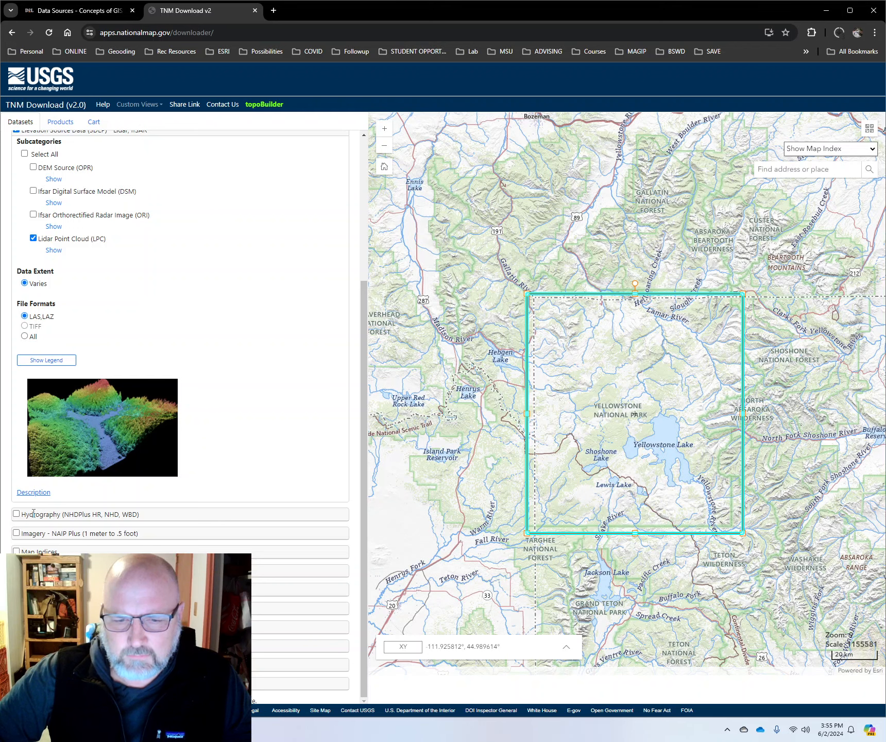
scroll(29, 494, up, 3)
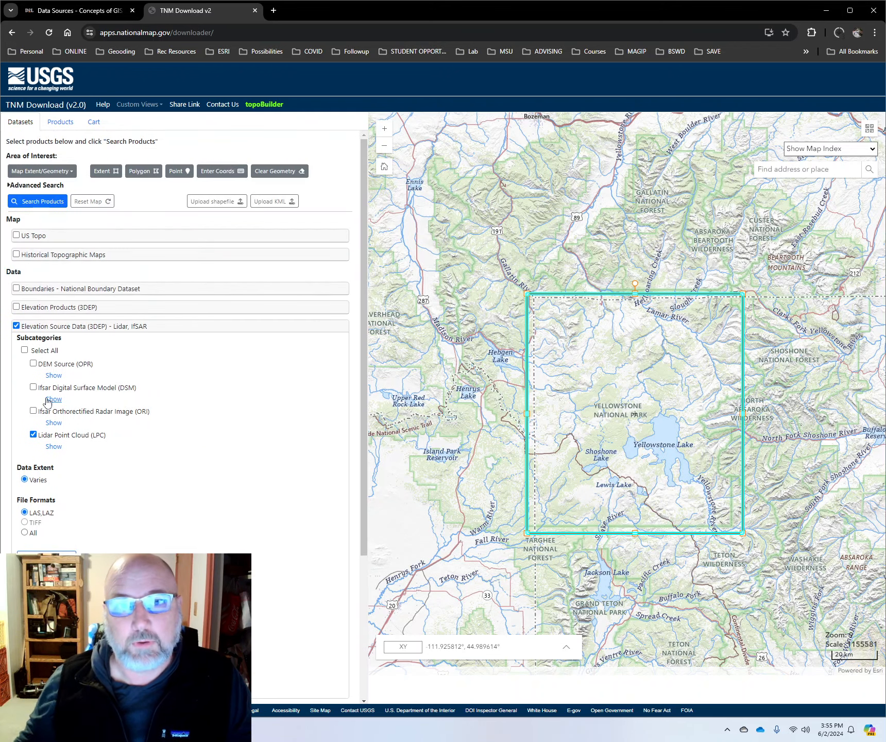
click(16, 326)
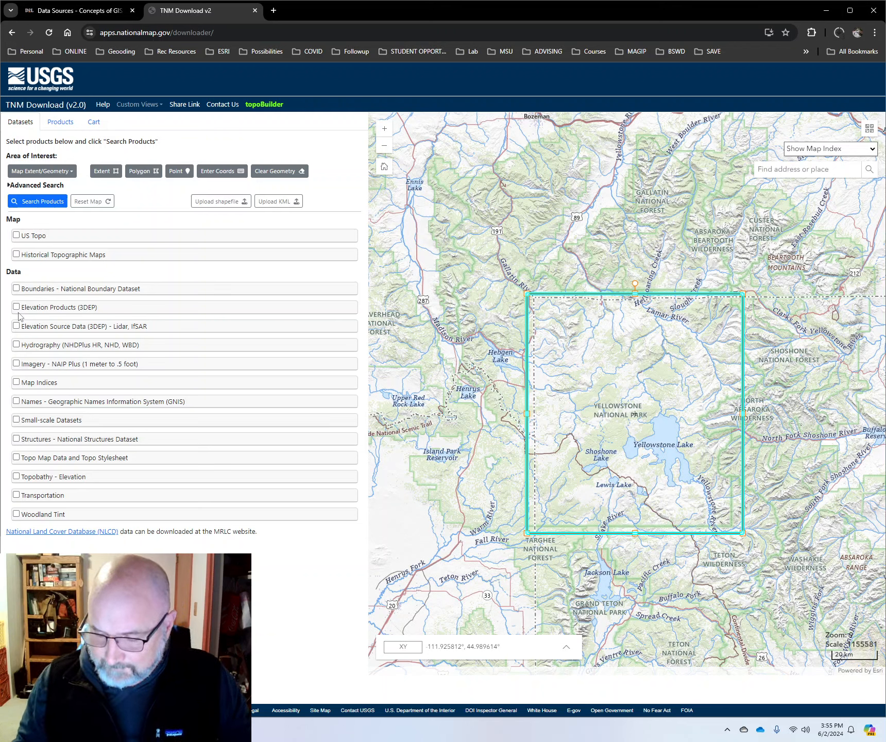
Step: Search Google for "dod lands GIS" in a new browser tab, keeping the TNM Download page open
click(274, 12)
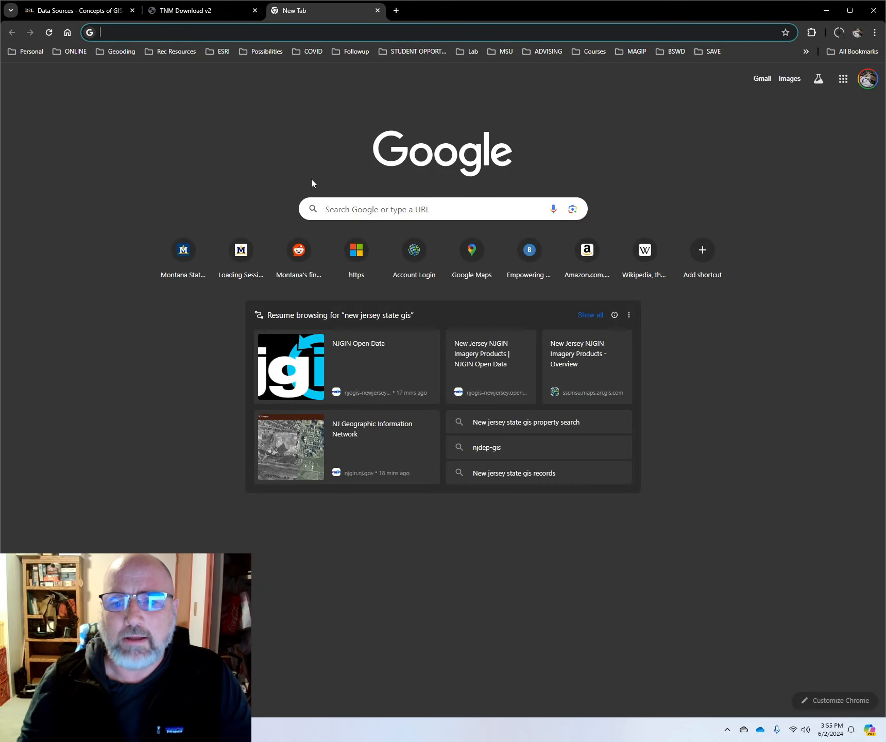
click(342, 209)
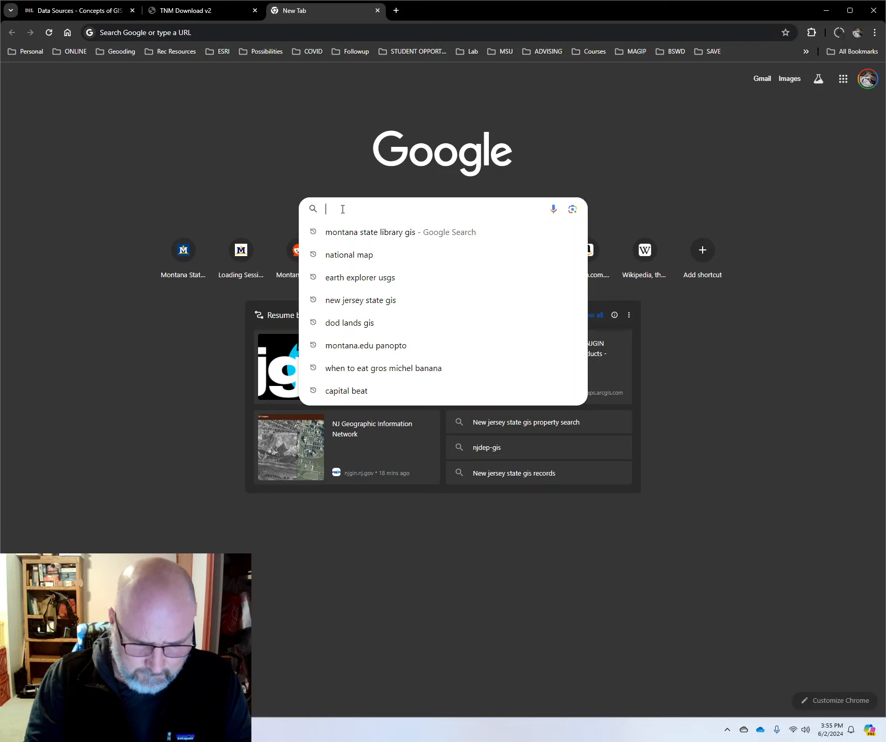
text(dod land)
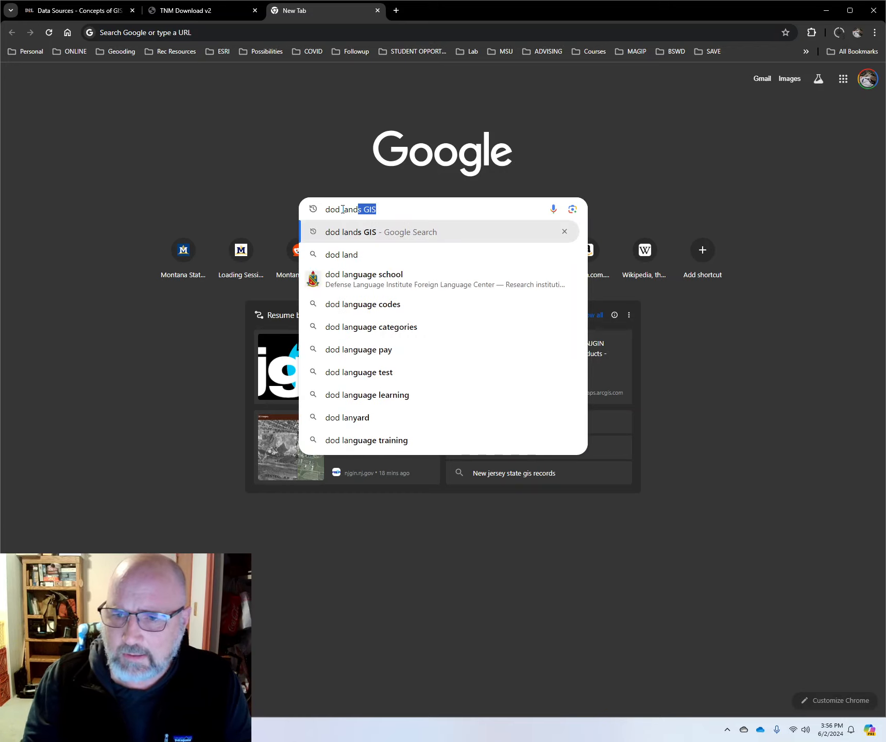
text(s GIS)
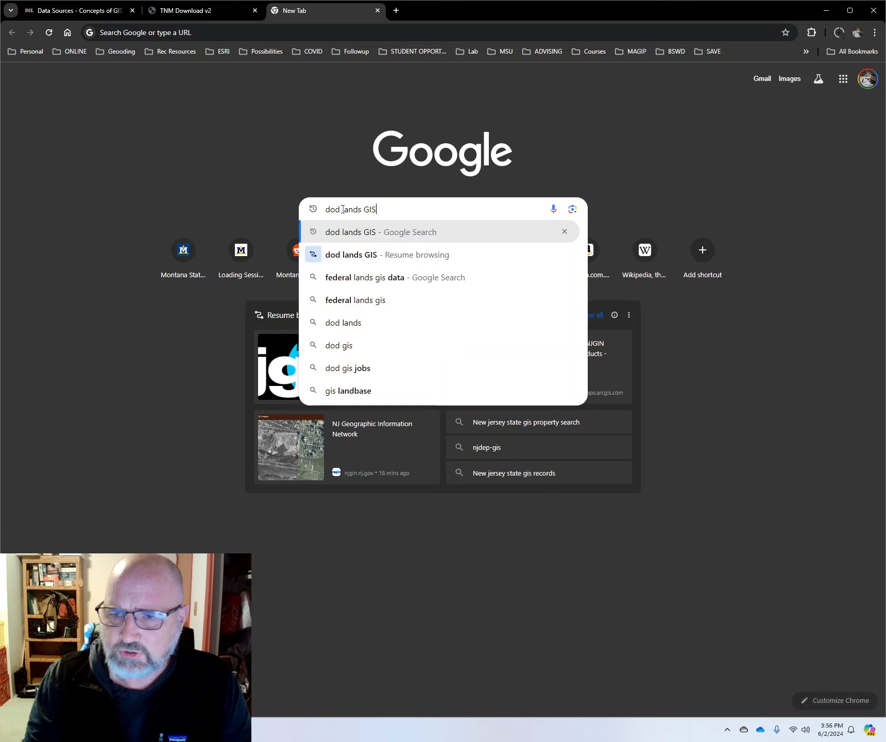
key(Return)
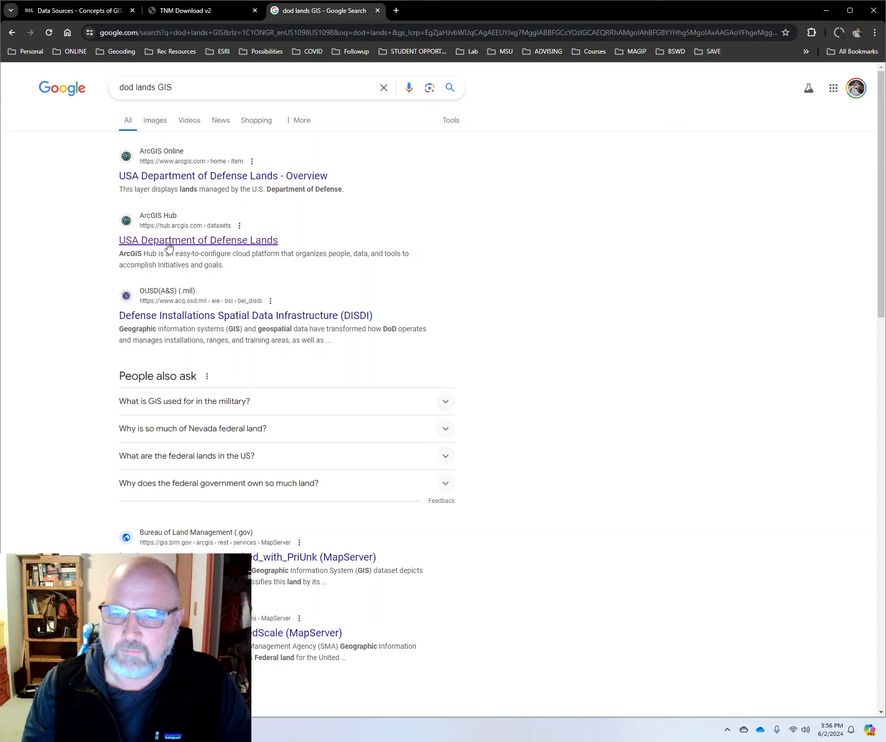
Step: Open the ArcGIS Hub result "USA Department of Defense Lands" in a separate tab and switch to it
right_click(225, 248)
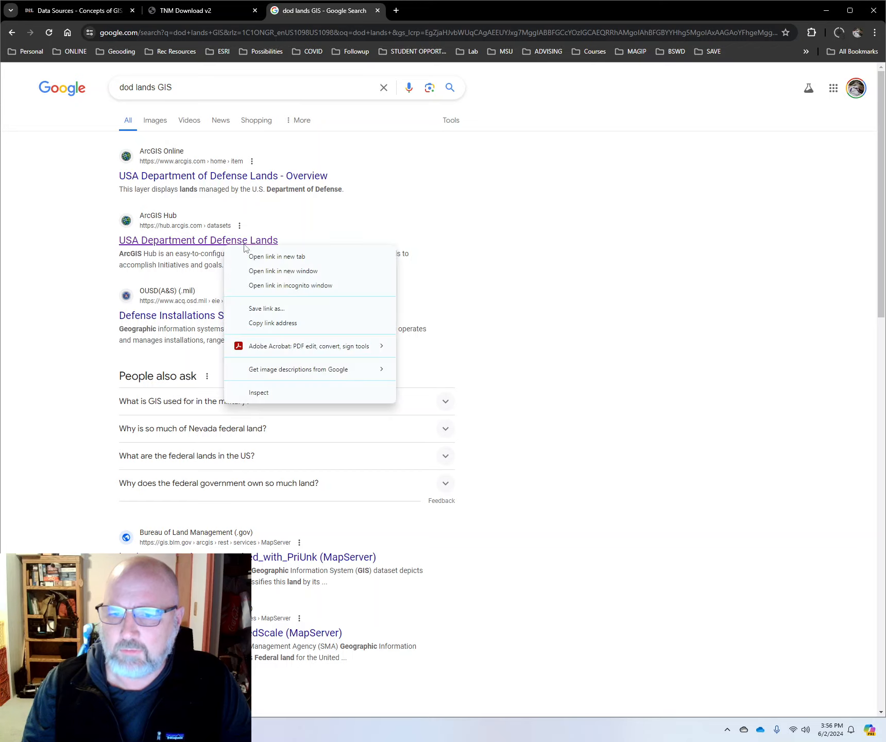
click(278, 255)
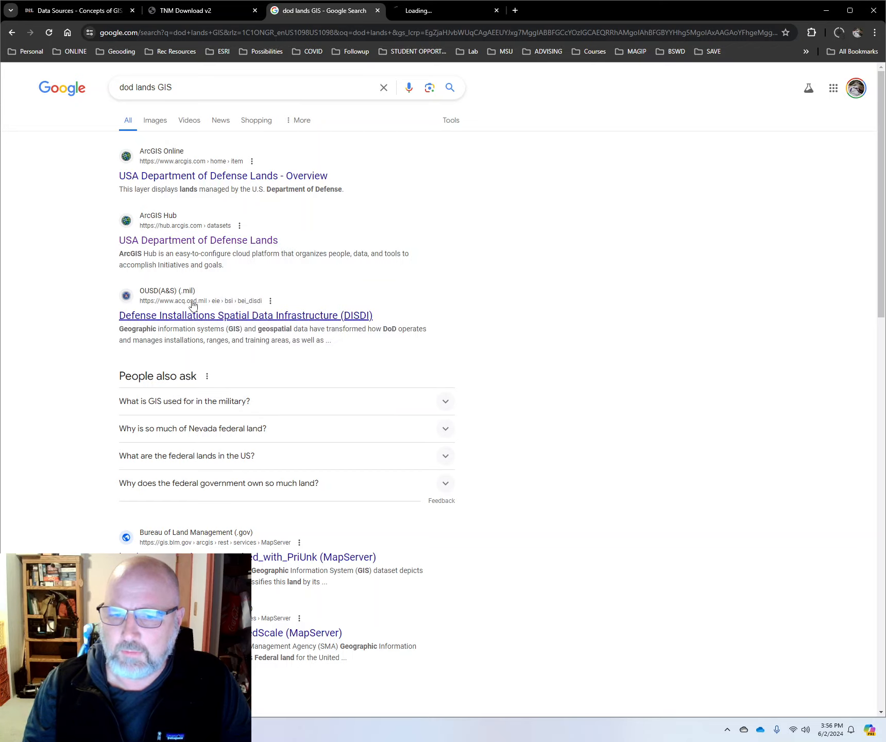
click(448, 8)
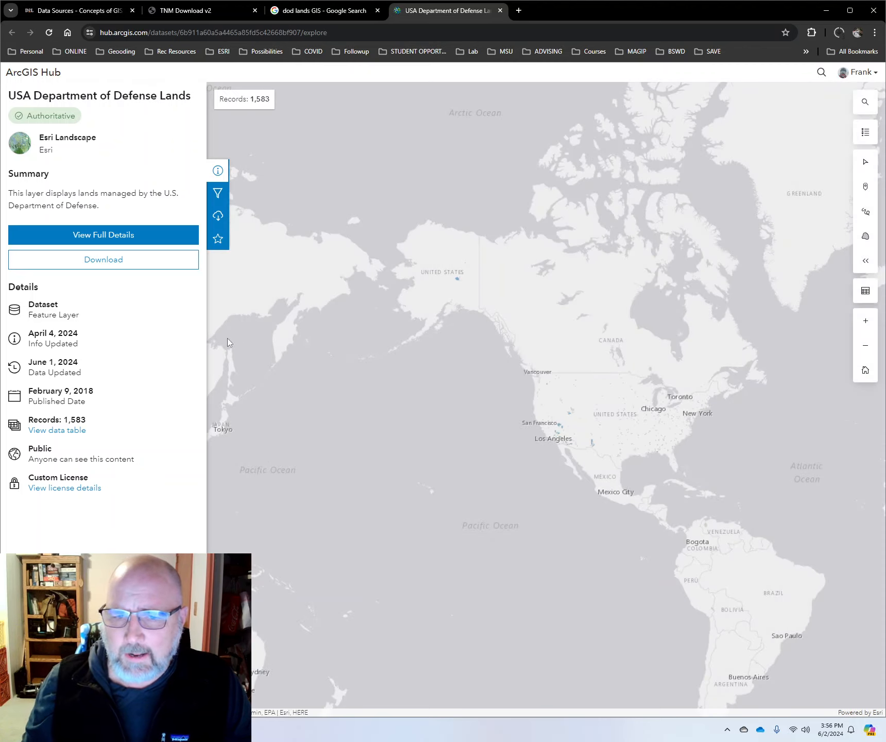
Step: Examine the Department of Defense land polygons across the United States, from the western states through the Southwest and Midwest to the East Coast
scroll(576, 417, up, 3)
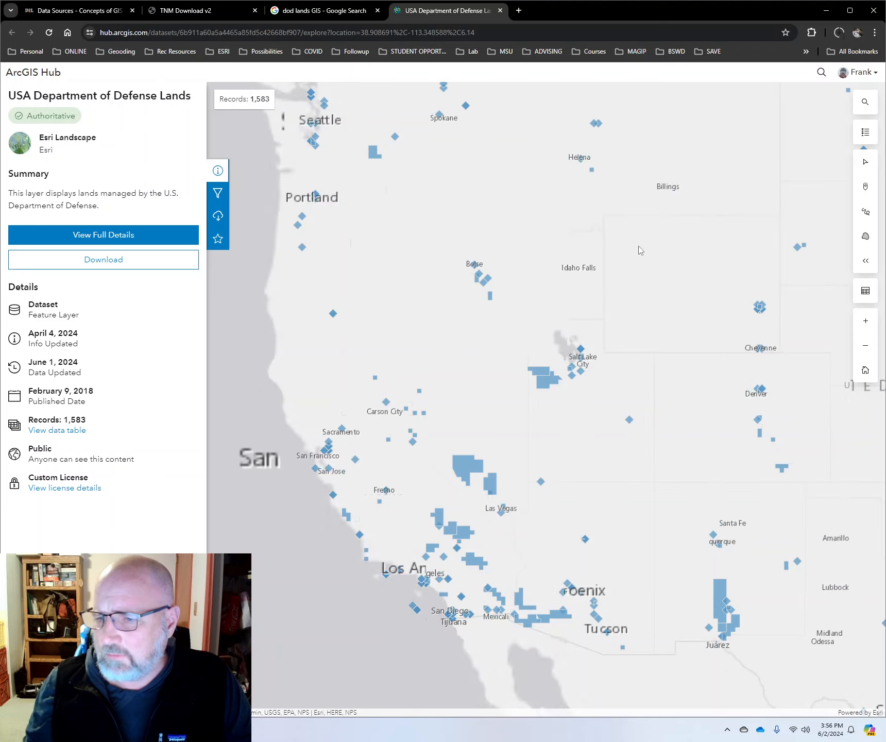
drag(665, 255, 574, 356)
drag(530, 628, 425, 429)
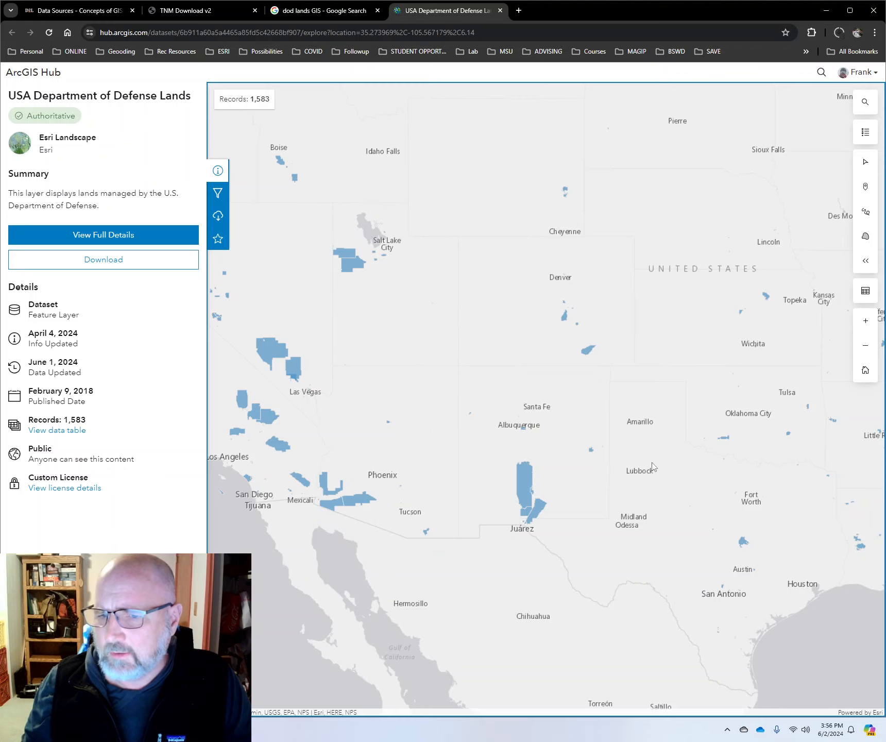
drag(664, 445, 307, 442)
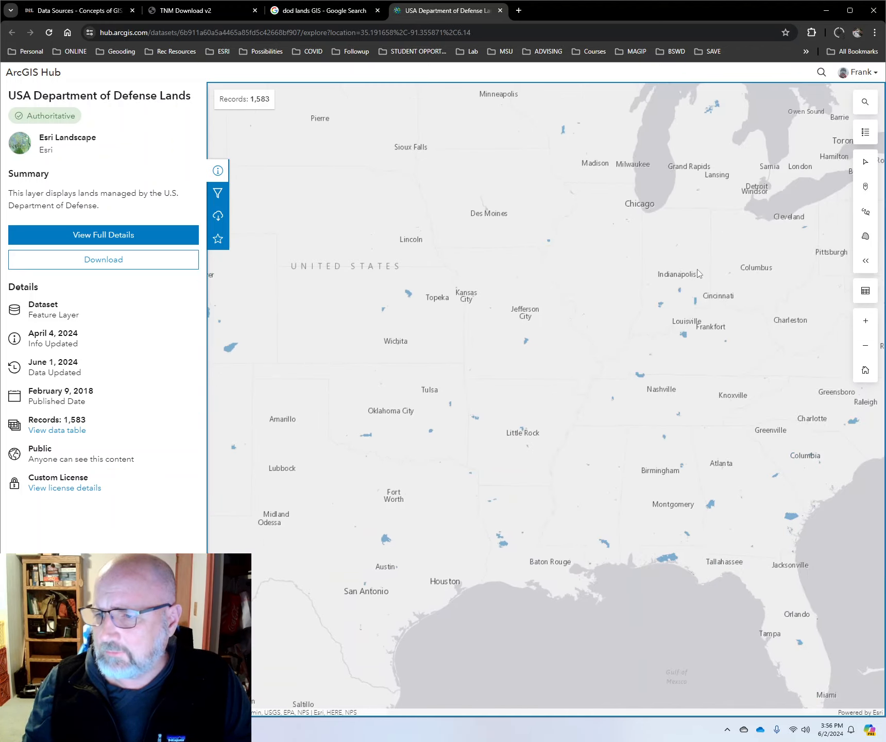
drag(698, 273, 279, 332)
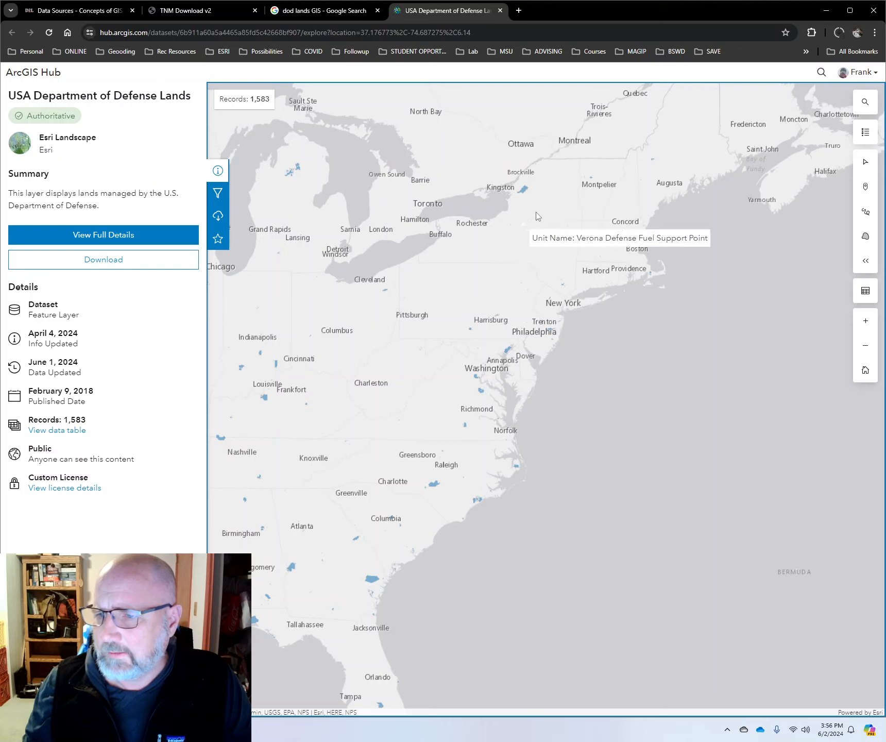
drag(371, 362, 492, 342)
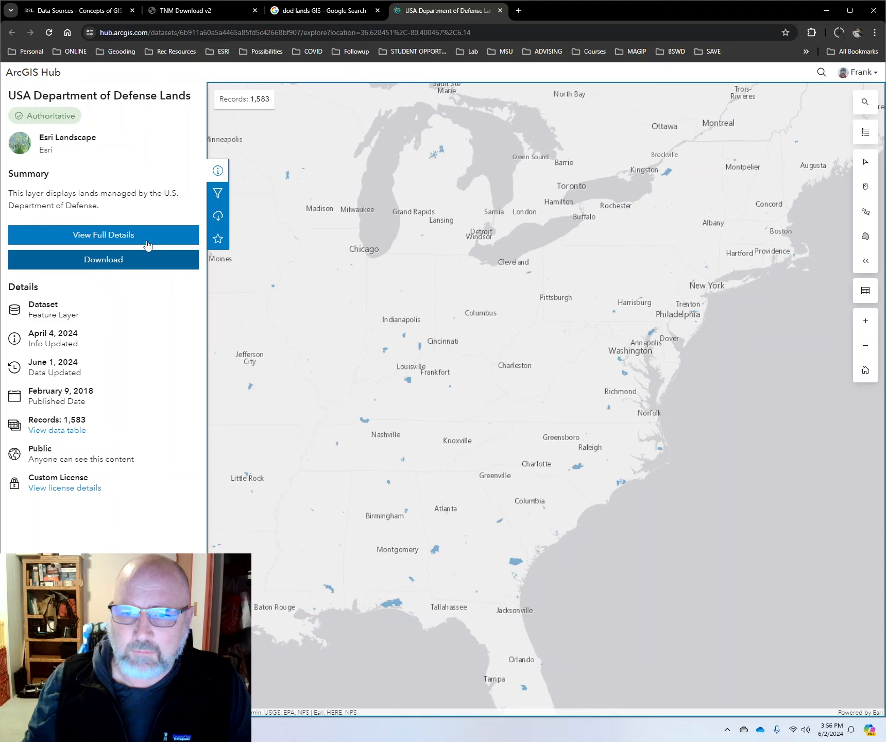
Step: Look over the attribute filters of the USA Department of Defense Lands layer and display its download options
click(218, 194)
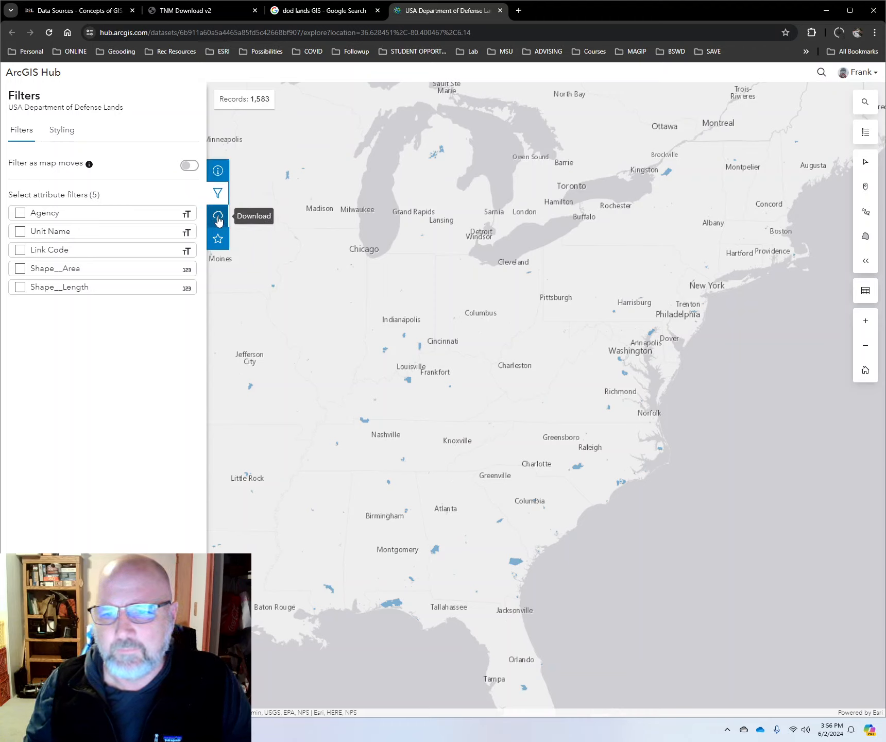
click(218, 216)
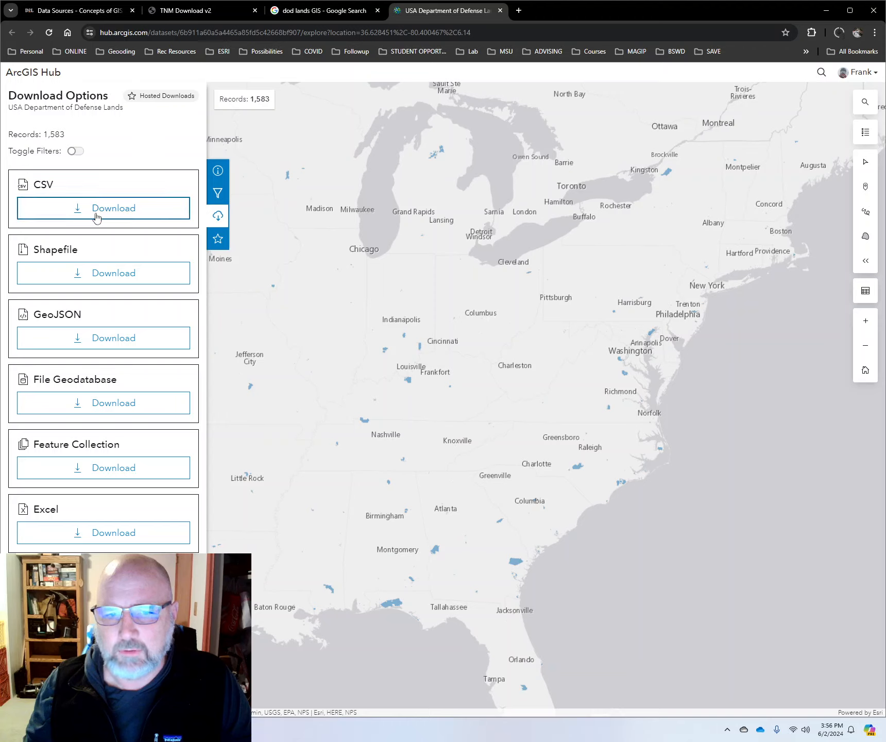